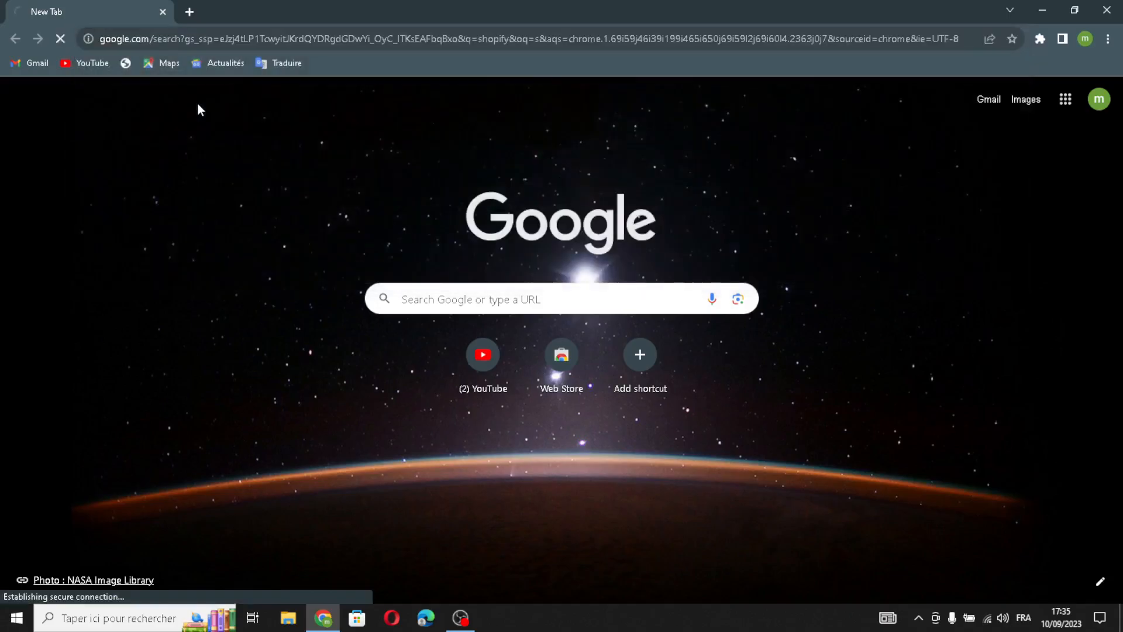
# Open the Shopify free trial page from the search results and start a trial with the account's email address.
pyautogui.click(169, 276)
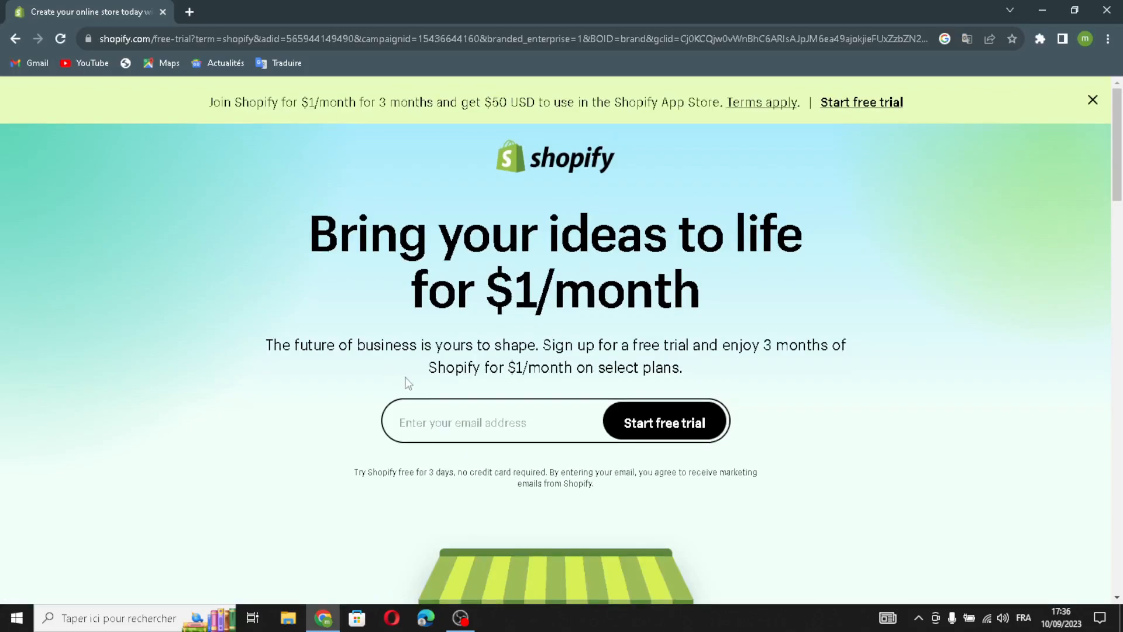
pyautogui.click(447, 408)
pyautogui.click(483, 459)
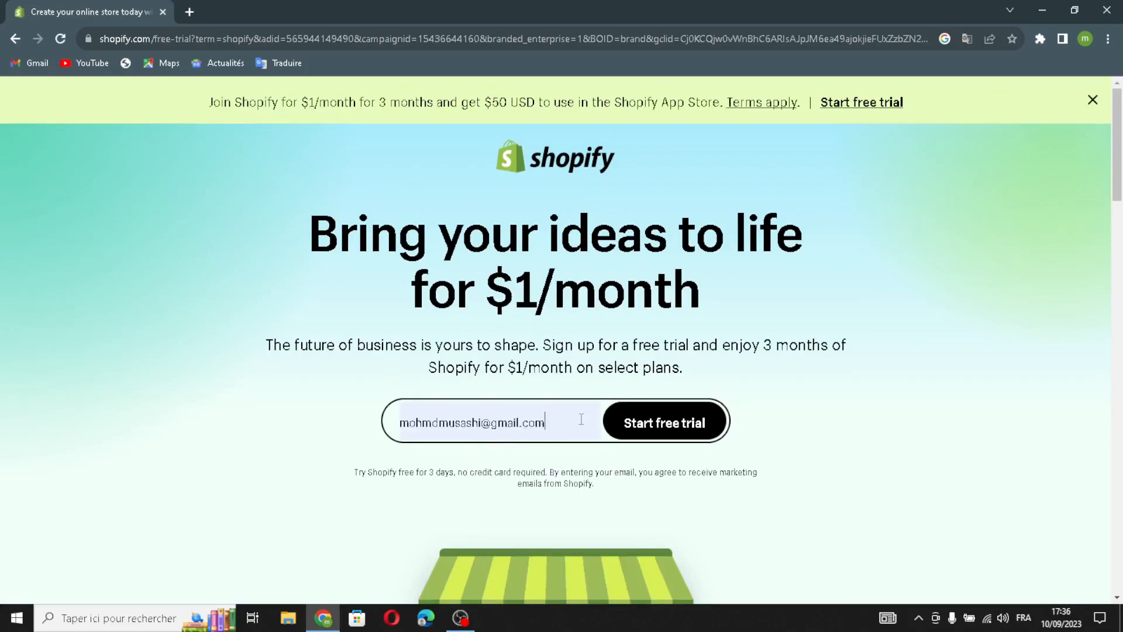
pyautogui.click(627, 423)
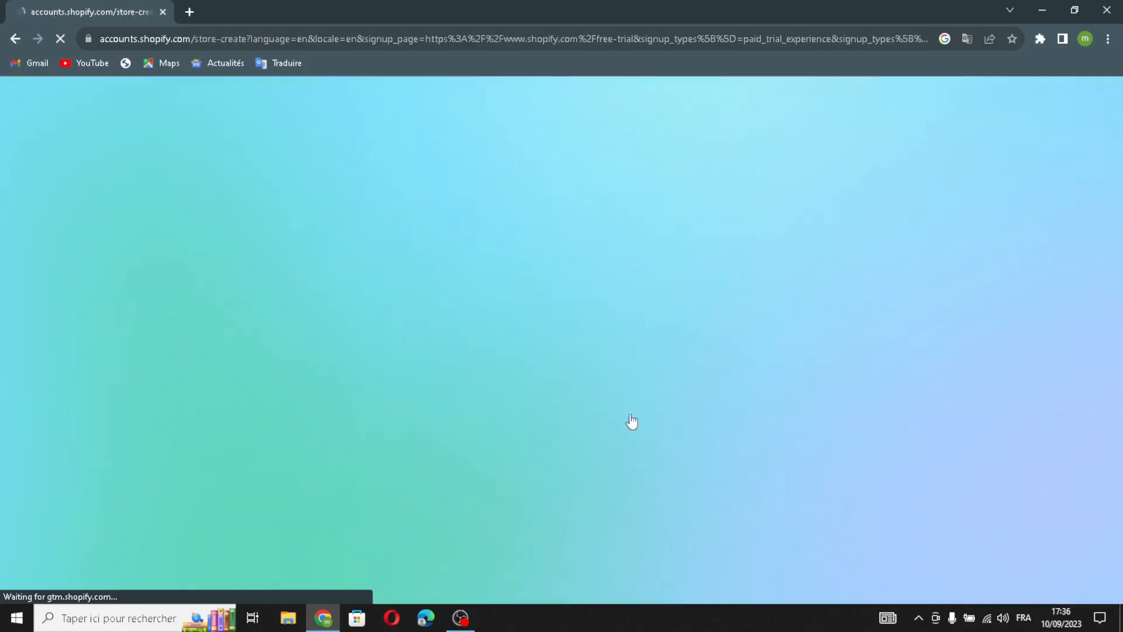
# Skip the store setup questions and confirm Morocco as the business location to create the store.
pyautogui.scroll(-1, 645, 451)
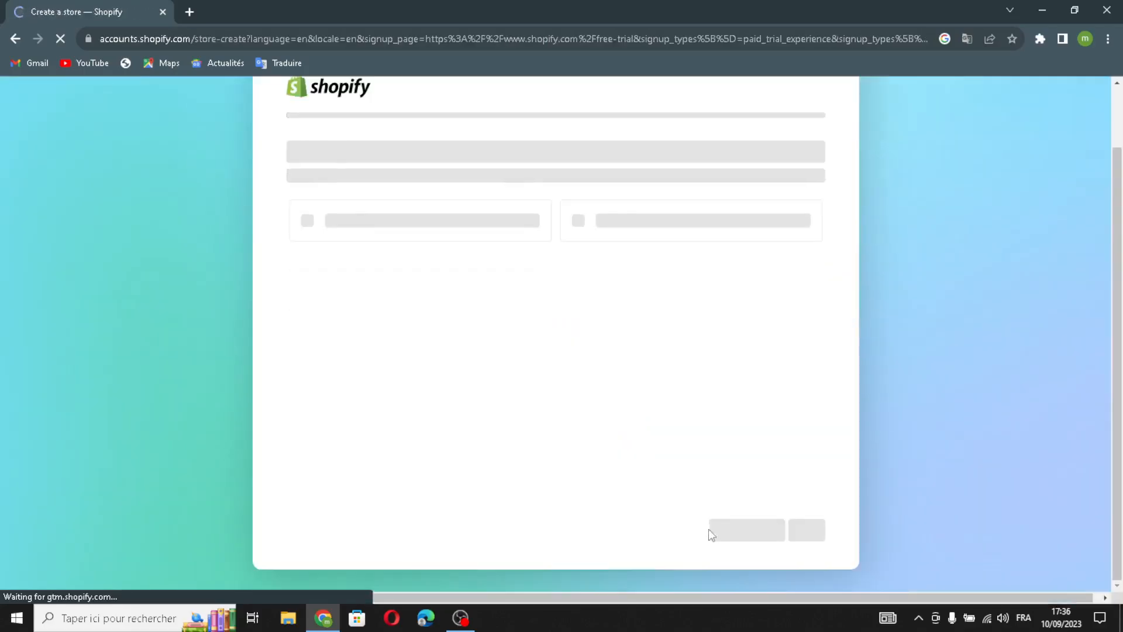
pyautogui.click(728, 524)
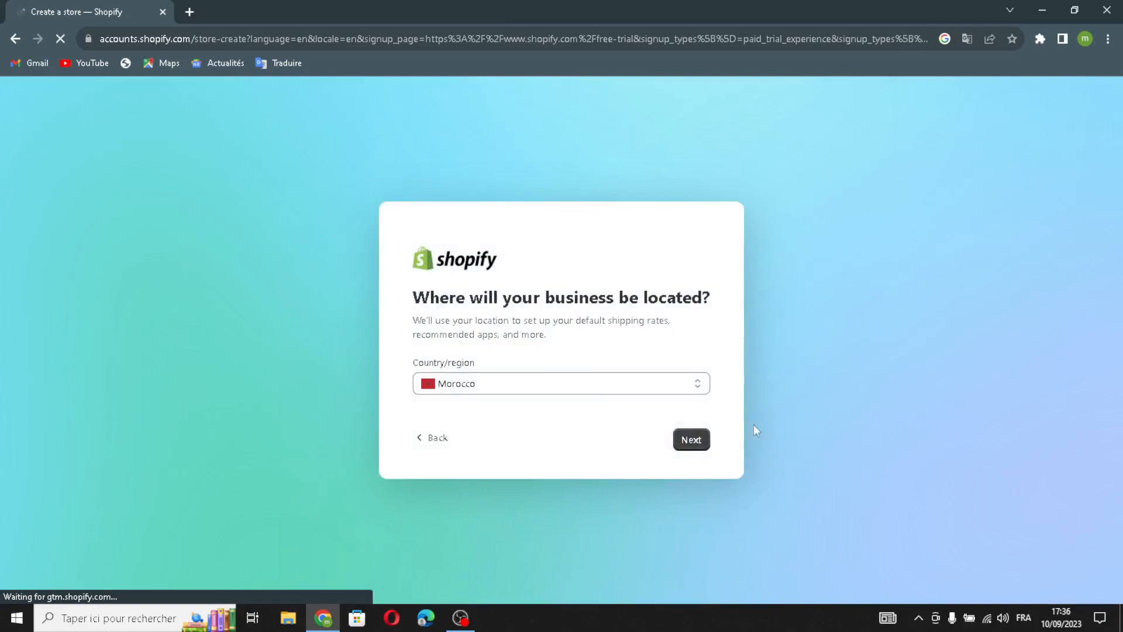
pyautogui.click(692, 448)
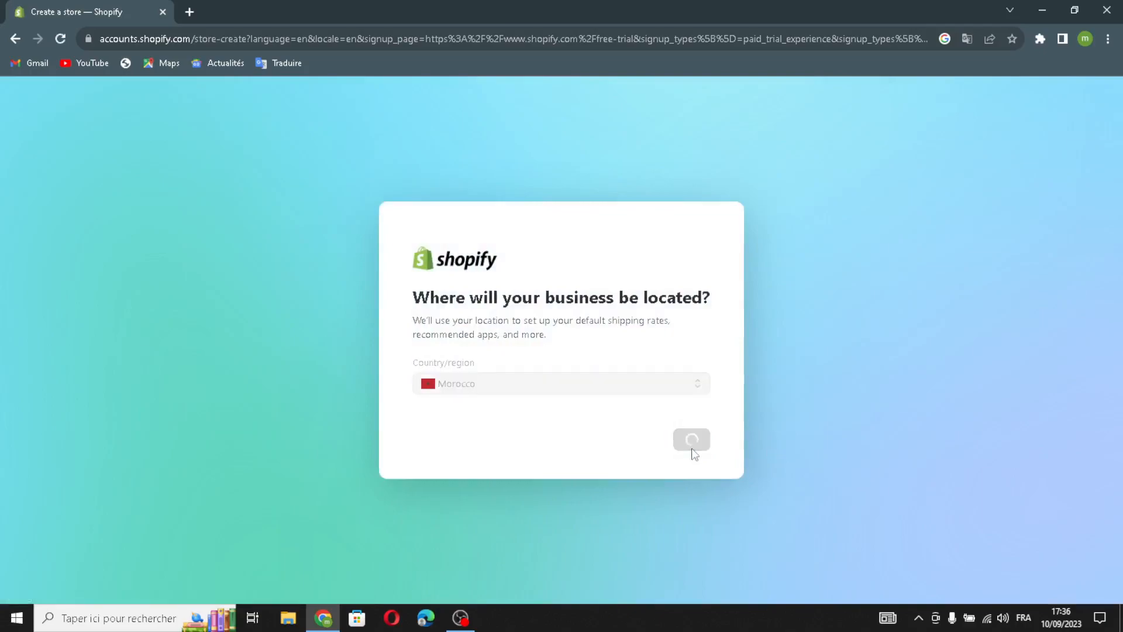
pyautogui.click(475, 355)
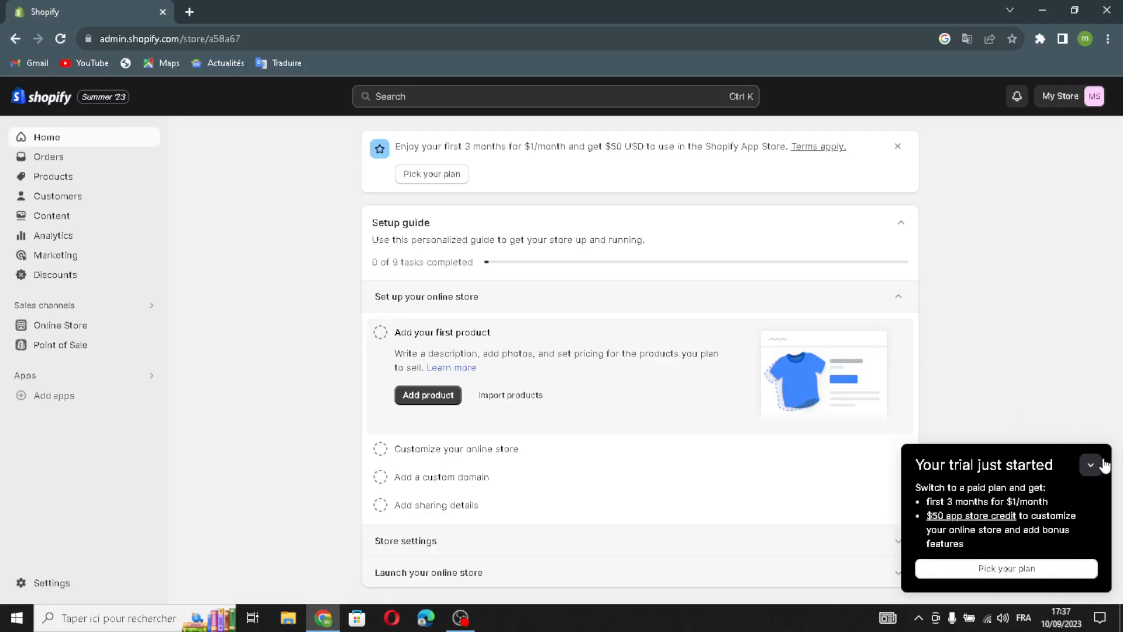
# Collapse the trial notice and add the free Craft theme to the online store's theme library.
pyautogui.click(1092, 465)
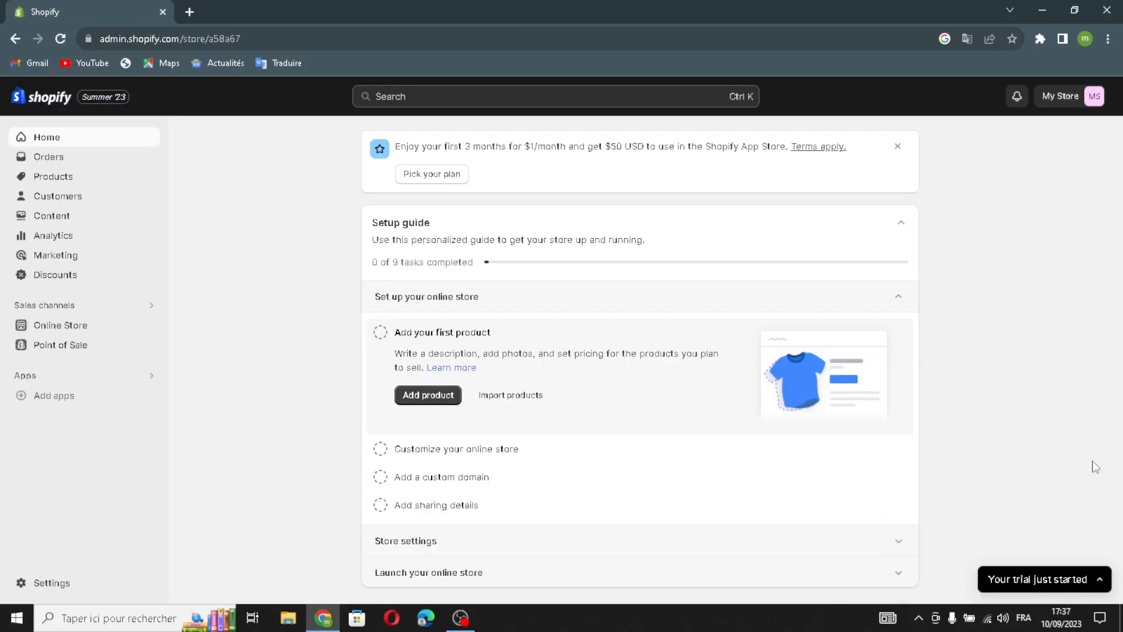
pyautogui.click(61, 326)
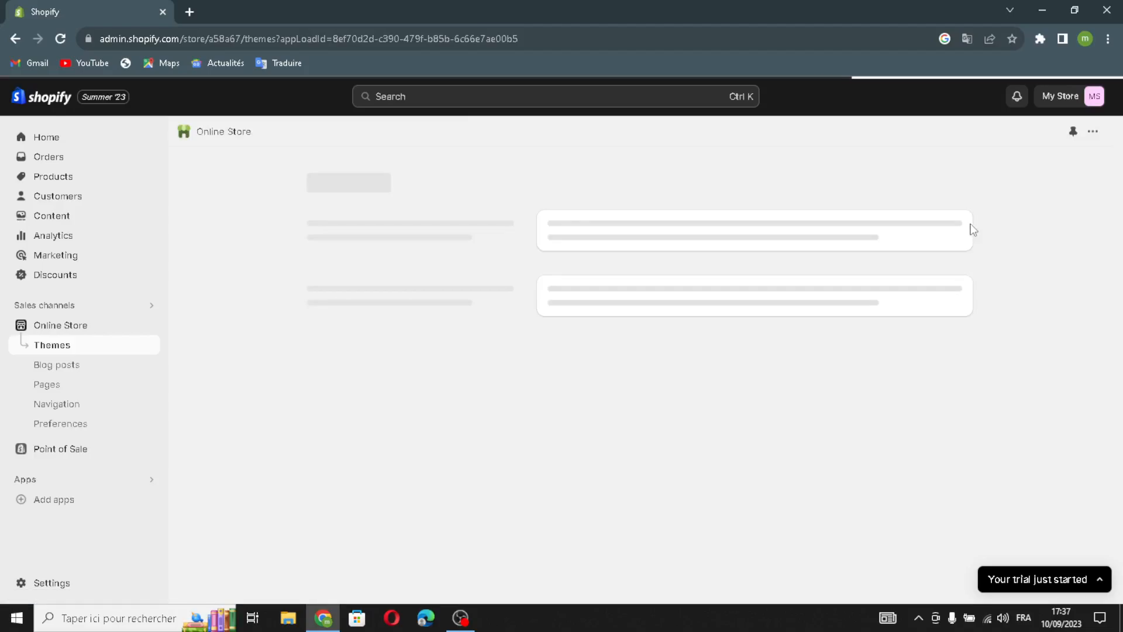
pyautogui.scroll(-6, 843, 515)
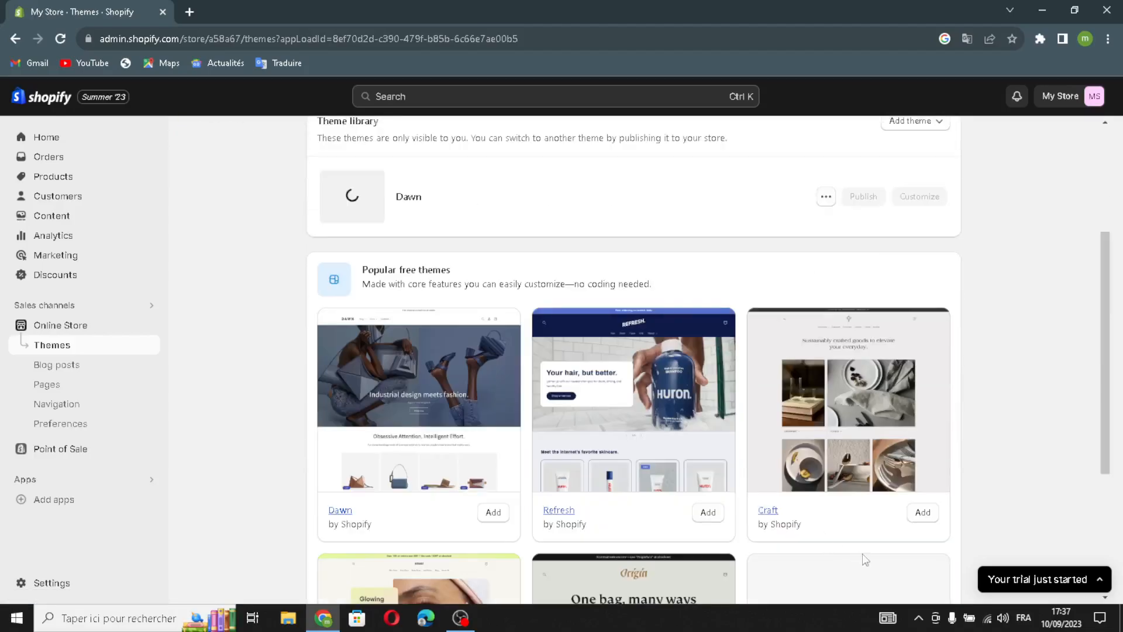
pyautogui.click(920, 376)
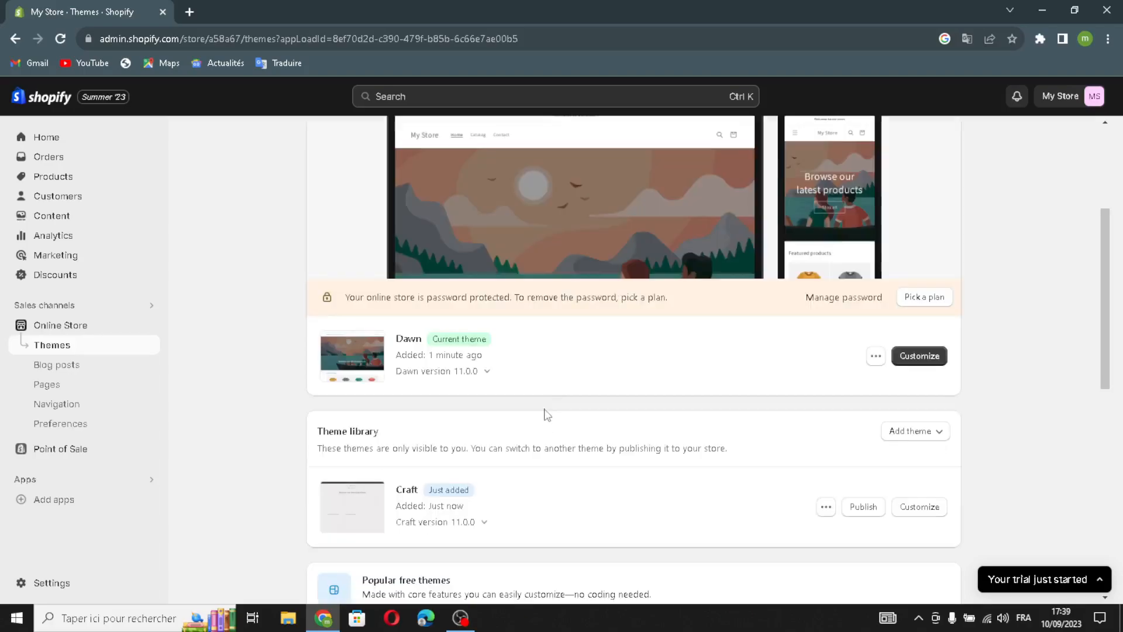
# Publish the Craft theme as the store's current theme and open it for customization.
pyautogui.scroll(-2, 556, 473)
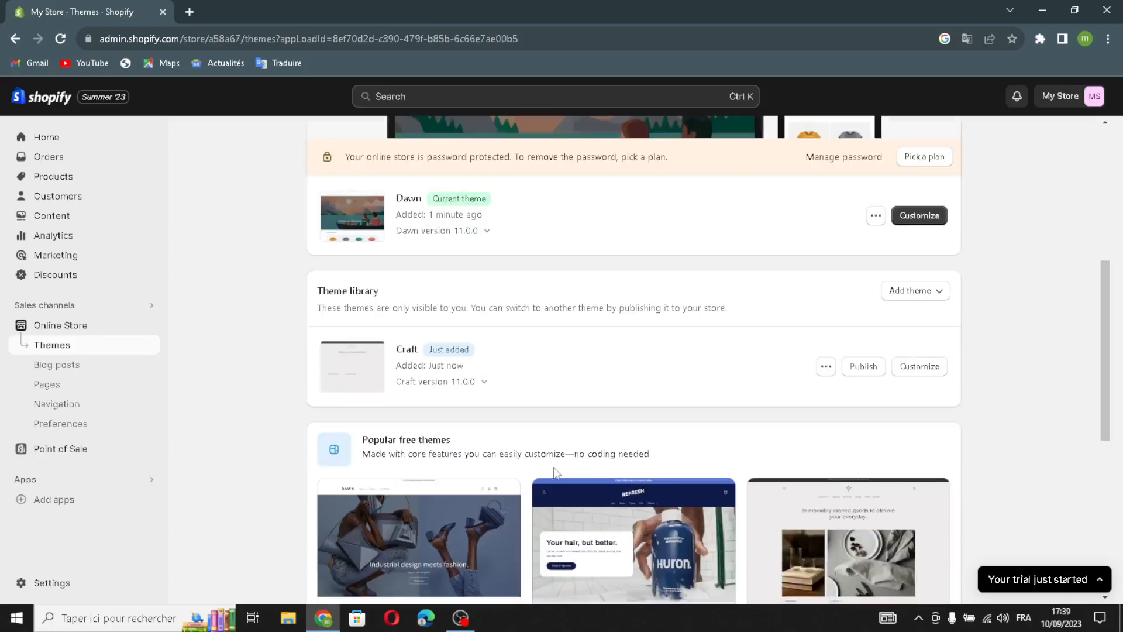
pyautogui.click(859, 369)
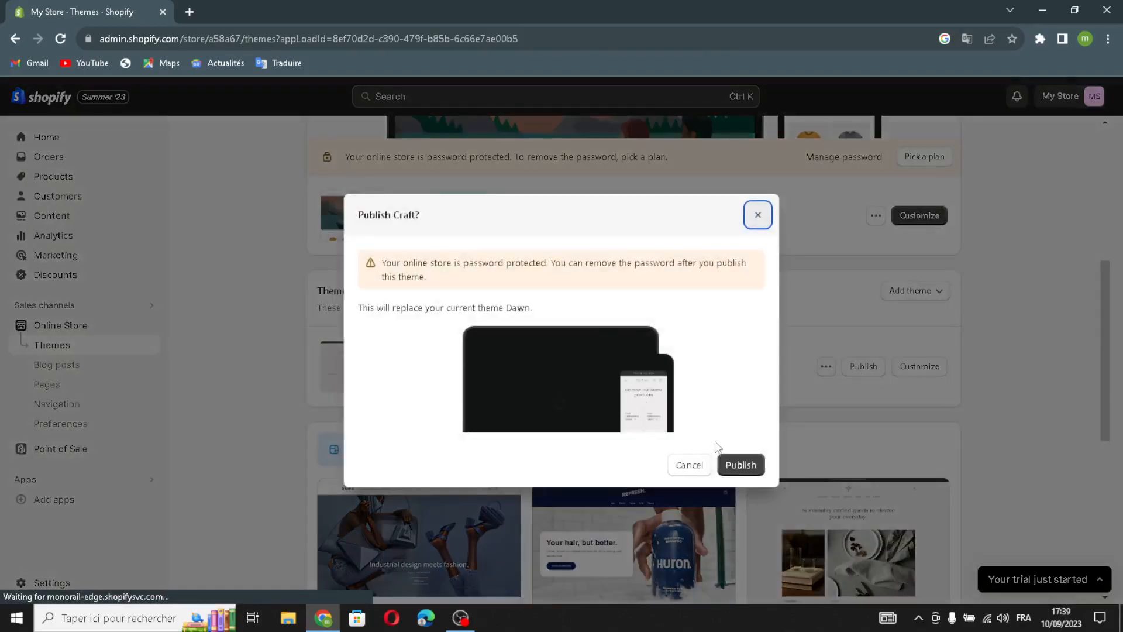
pyautogui.click(730, 462)
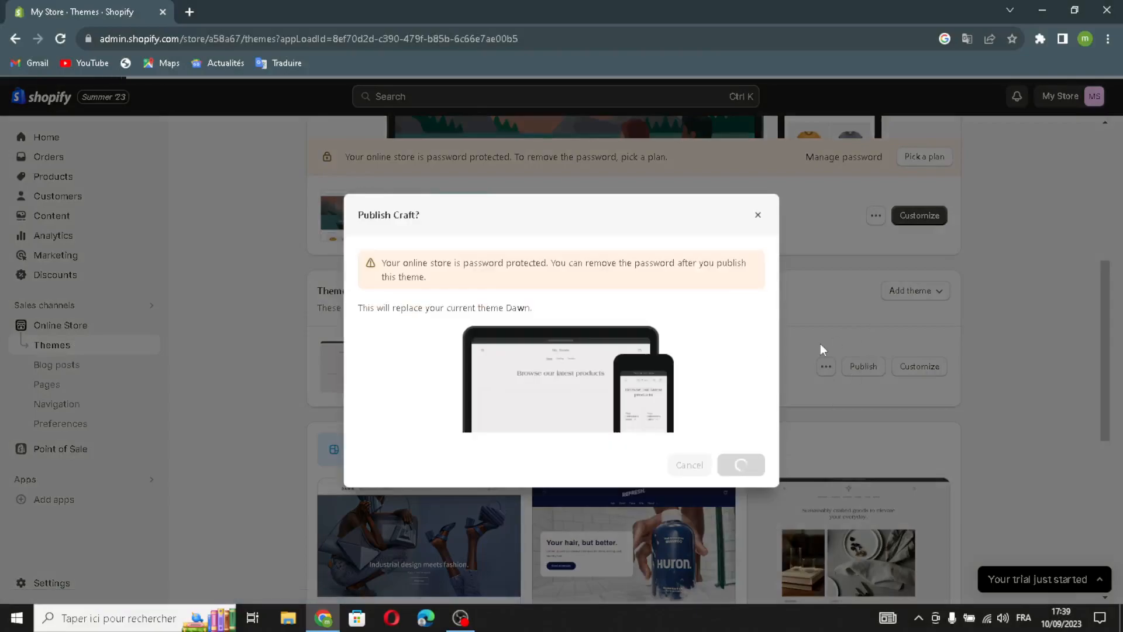
pyautogui.scroll(-1, 796, 263)
pyautogui.scroll(4, 762, 284)
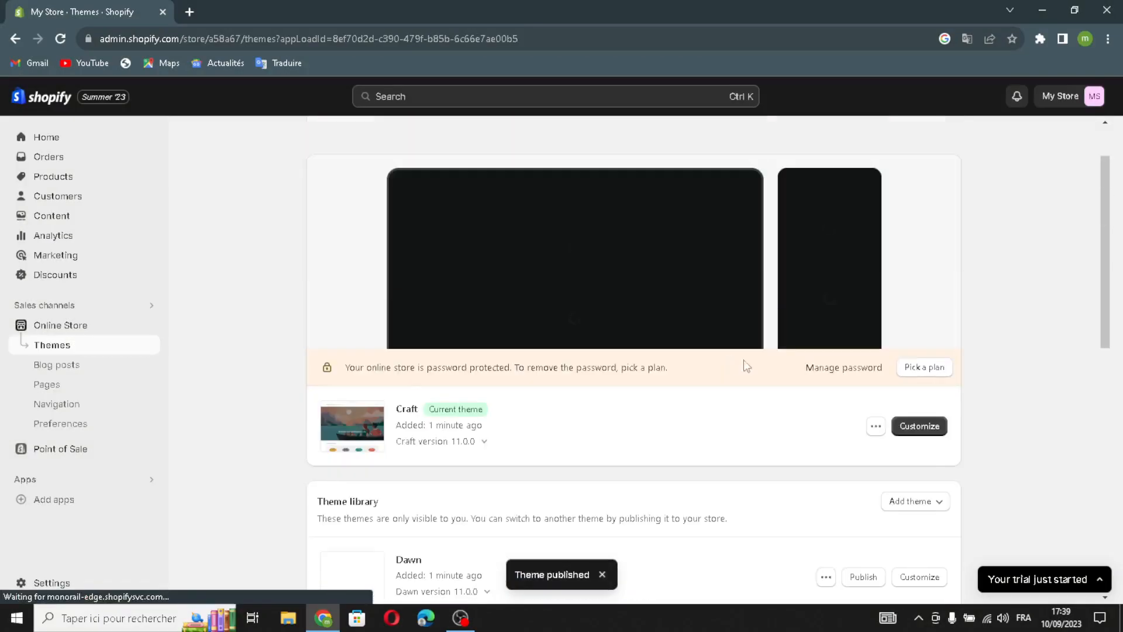
pyautogui.click(919, 426)
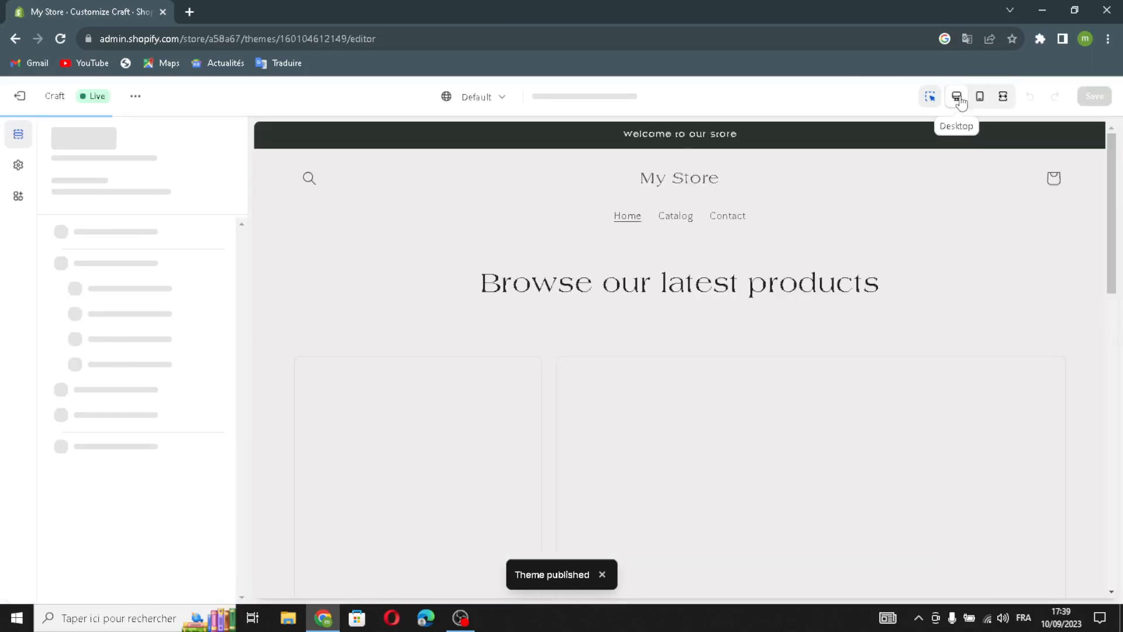
# Preview the home page in the mobile, fullscreen and desktop layouts.
pyautogui.click(975, 100)
pyautogui.scroll(-5, 702, 328)
pyautogui.scroll(-3, 702, 327)
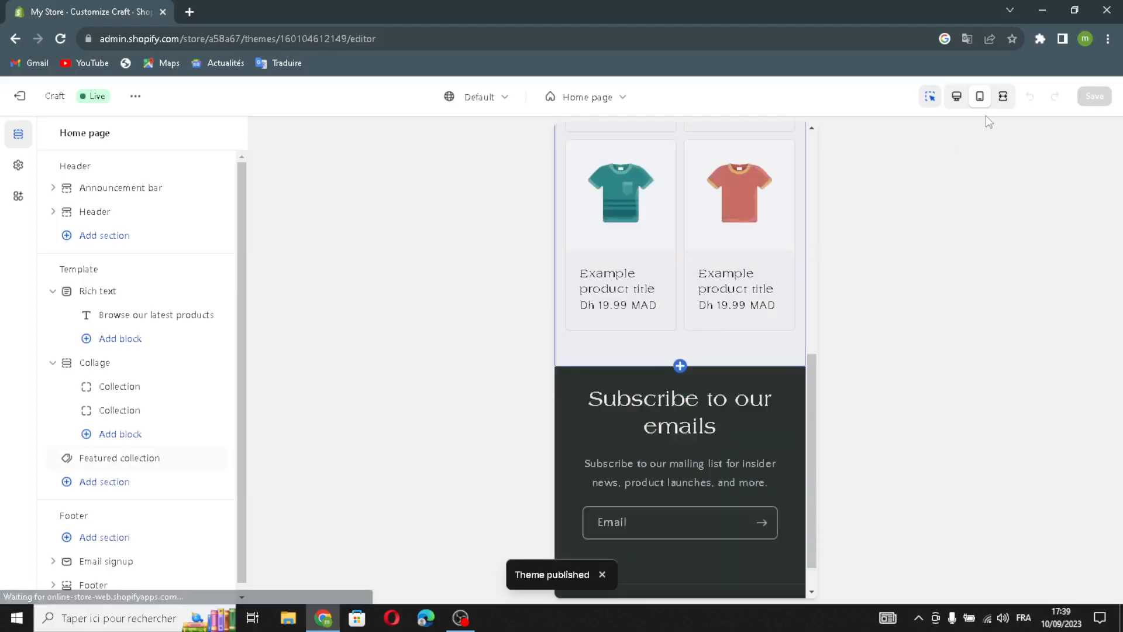
pyautogui.click(1003, 96)
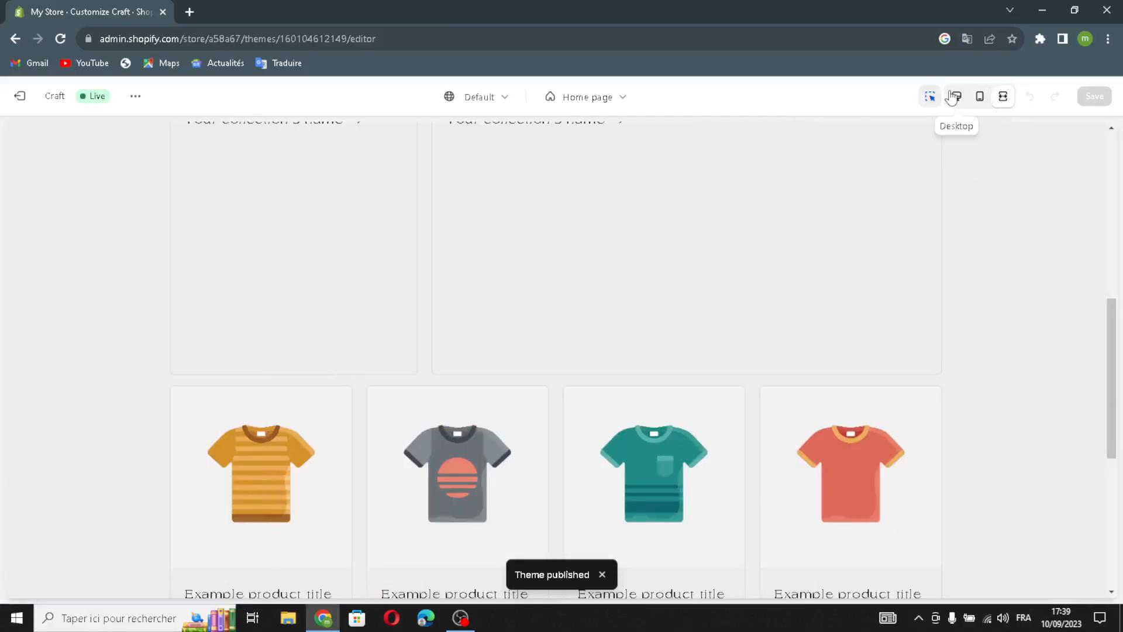
pyautogui.click(955, 100)
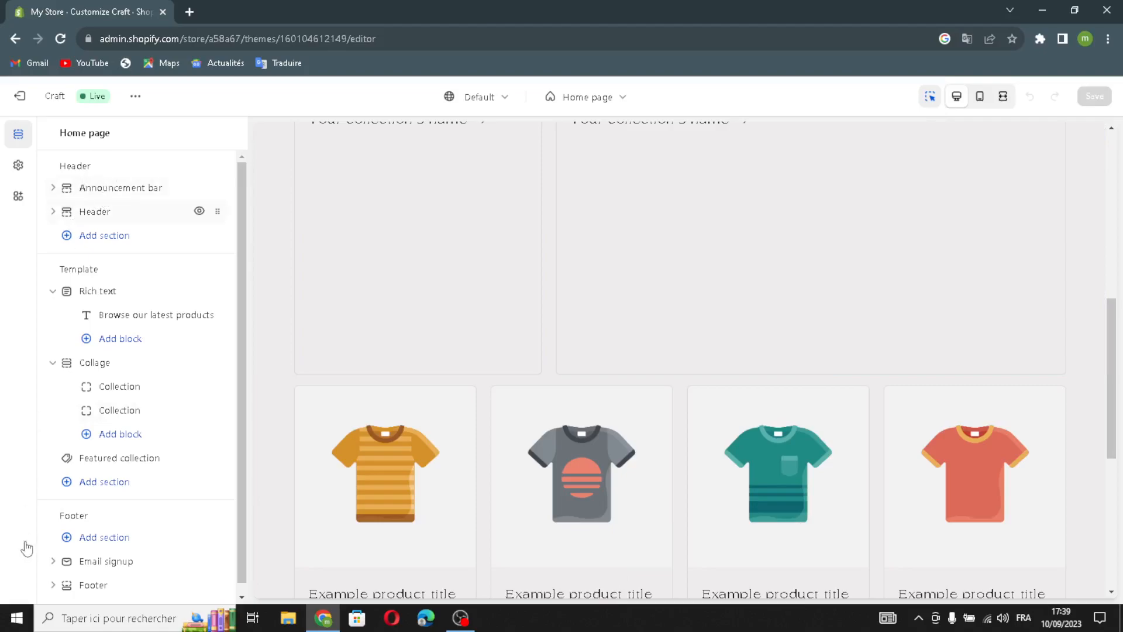
pyautogui.scroll(6, 378, 300)
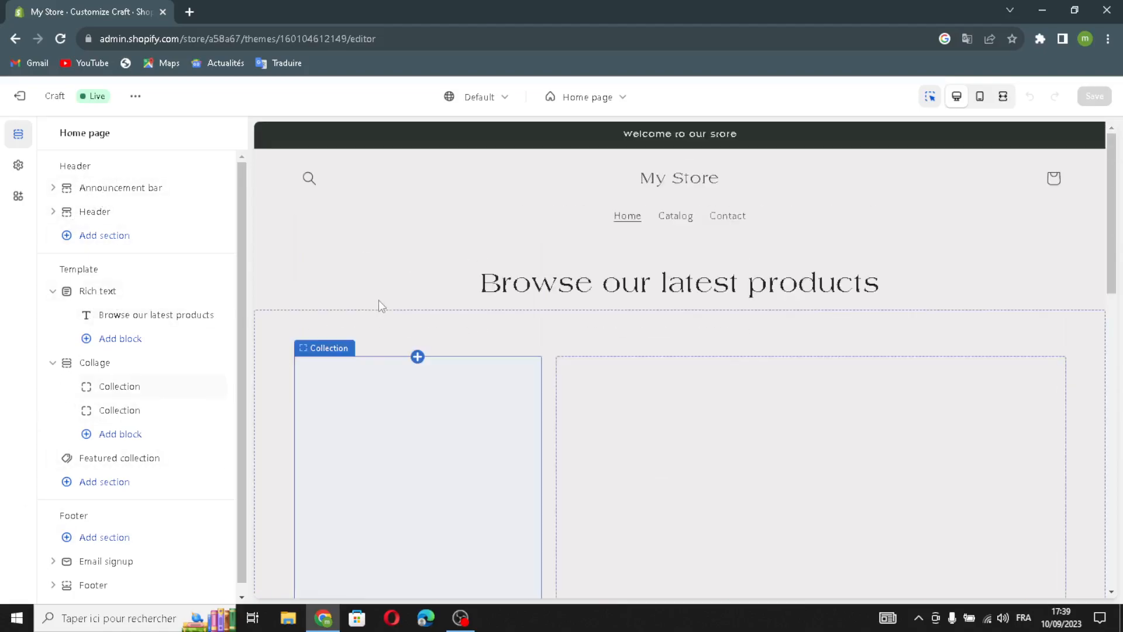
# Change the announcement bar's color scheme to Scheme 3.
pyautogui.click(111, 189)
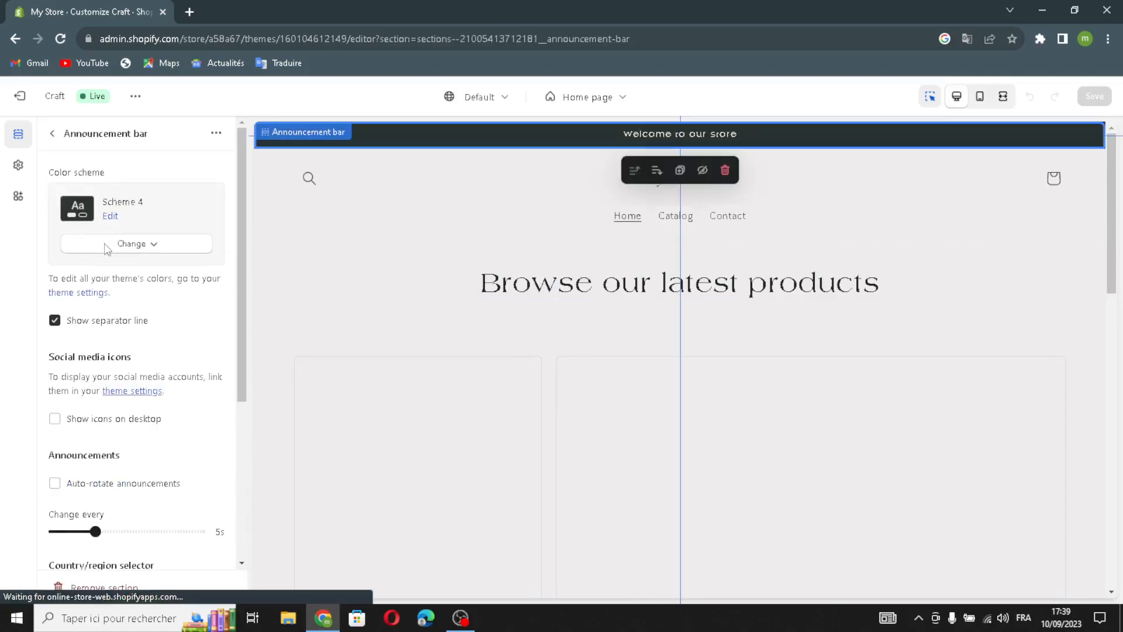
pyautogui.click(113, 246)
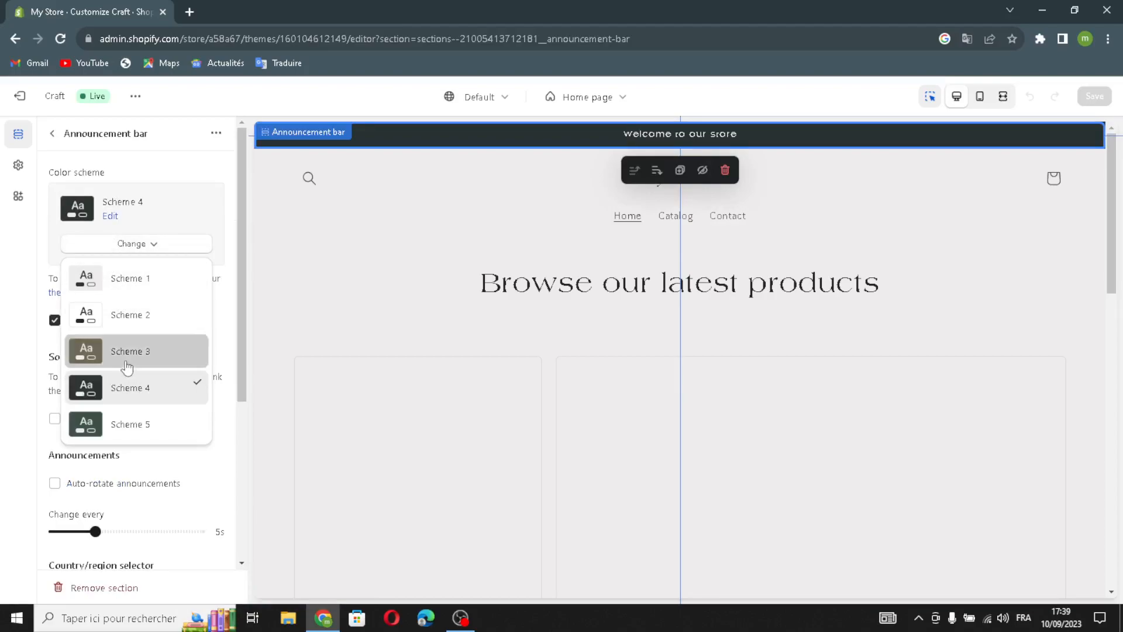
pyautogui.click(127, 364)
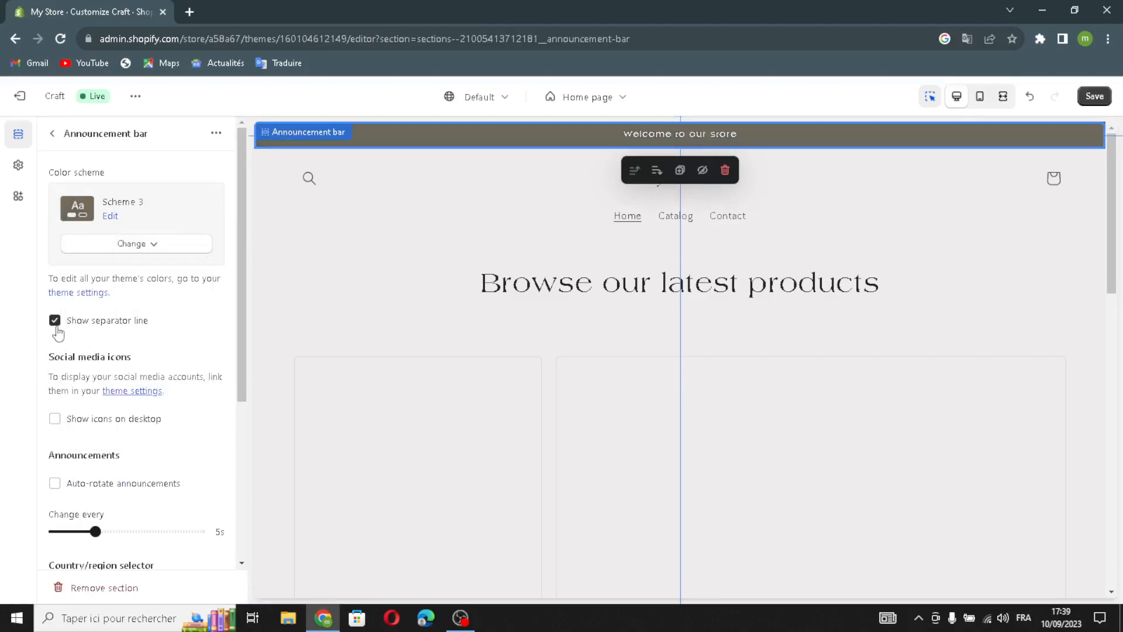
# Enable desktop social media icons, auto-rotating announcements, the country/region selector and the language selector for the announcement bar.
pyautogui.click(55, 420)
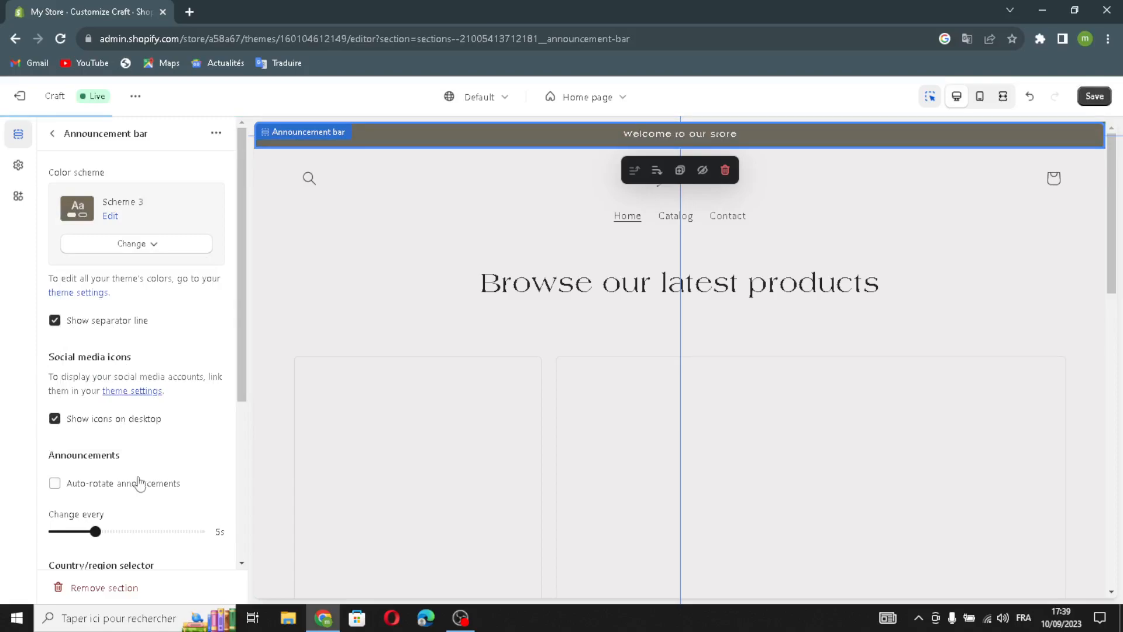
pyautogui.scroll(-1, 69, 475)
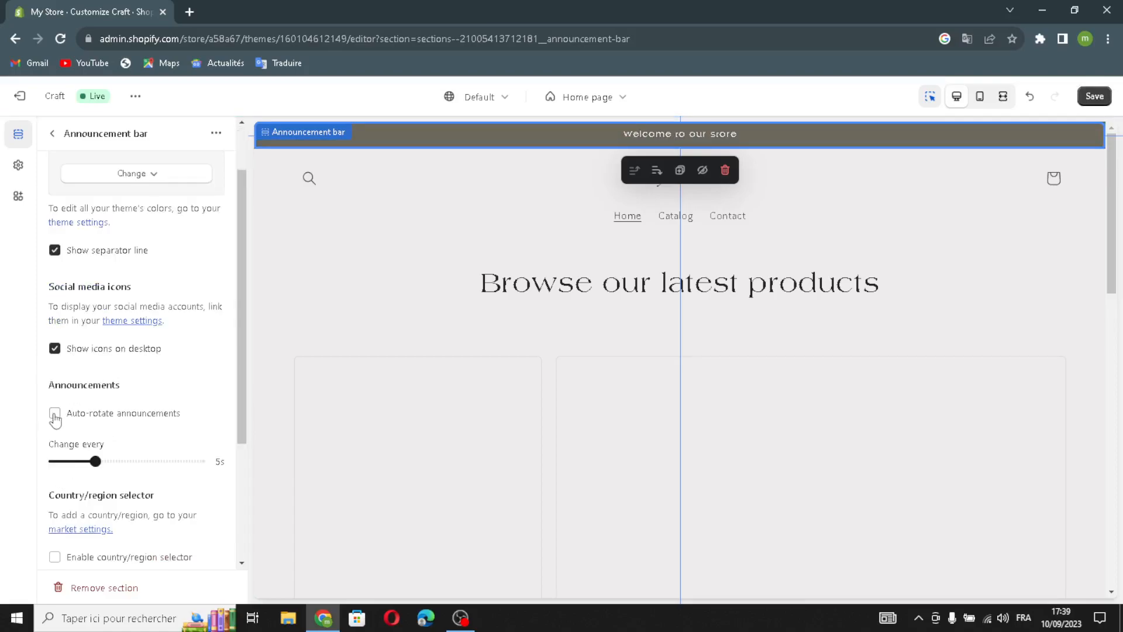
pyautogui.click(55, 413)
pyautogui.scroll(-1, 117, 475)
pyautogui.click(55, 487)
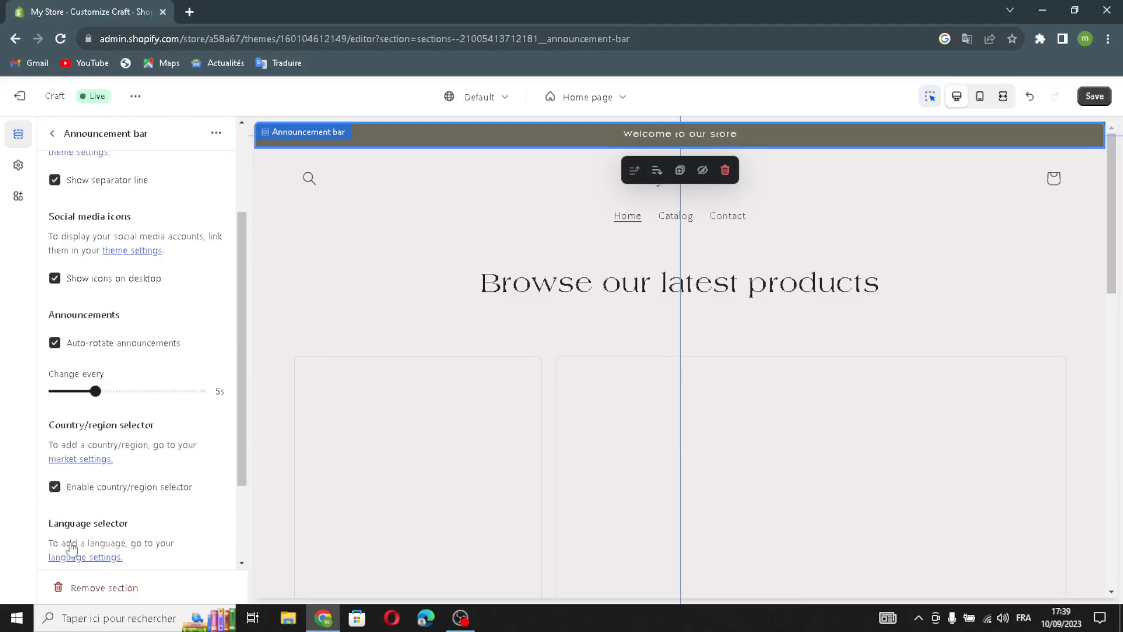
pyautogui.scroll(-2, 117, 527)
pyautogui.click(55, 467)
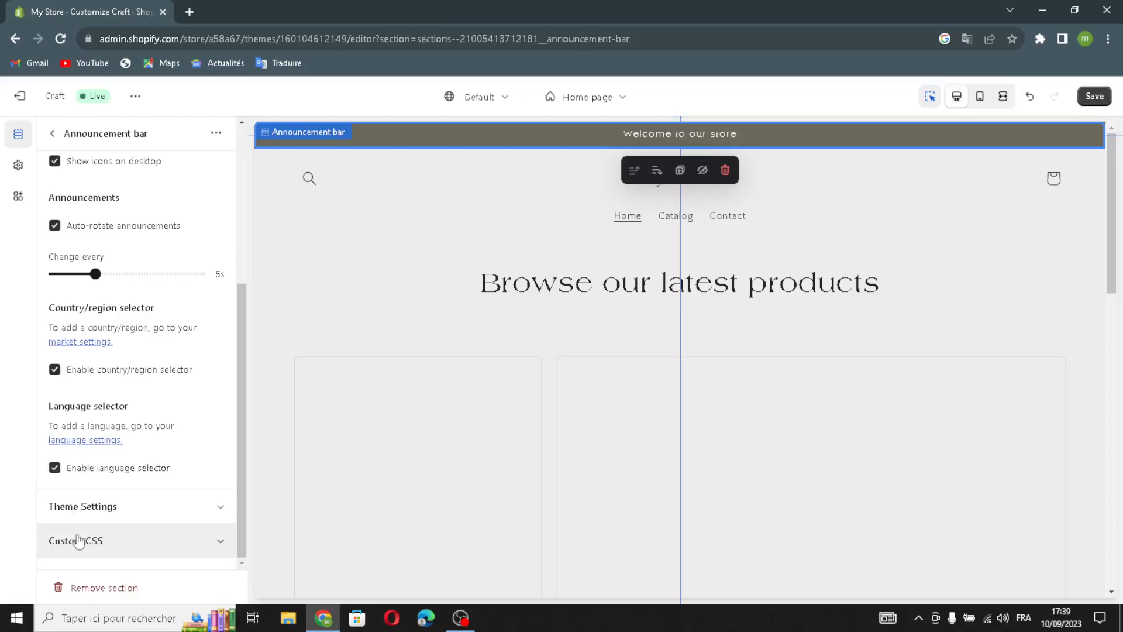
pyautogui.click(51, 135)
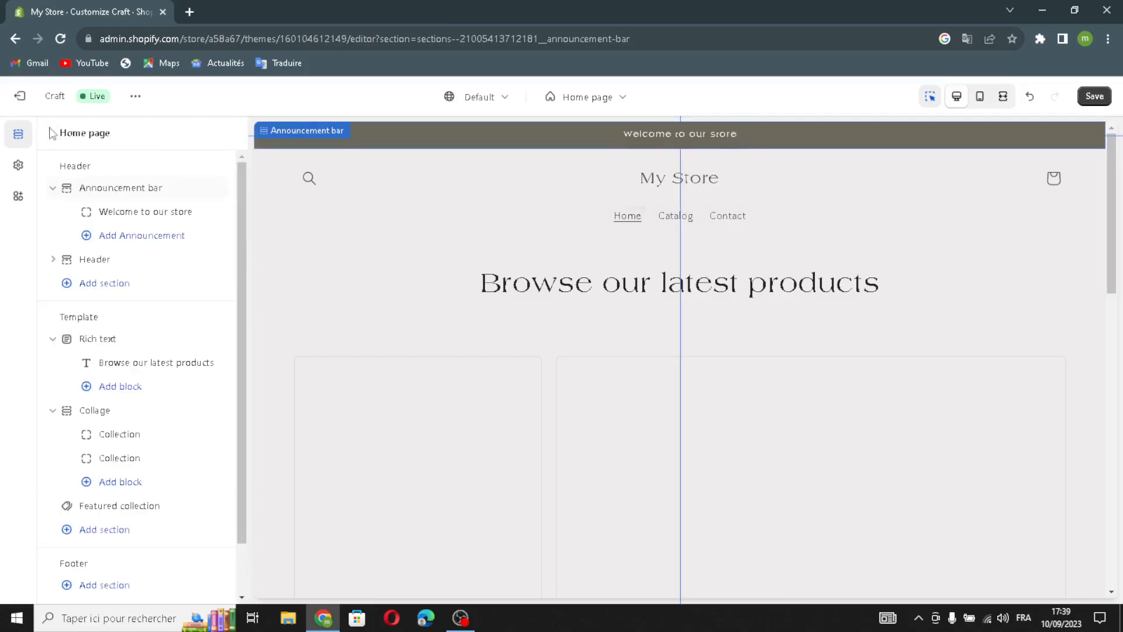
# Link the "Welcome to our store" announcement to All collections.
pyautogui.click(147, 217)
pyautogui.moveTo(153, 195); pyautogui.dragTo(41, 195)
pyautogui.click(162, 194)
pyautogui.click(169, 181)
pyautogui.click(148, 246)
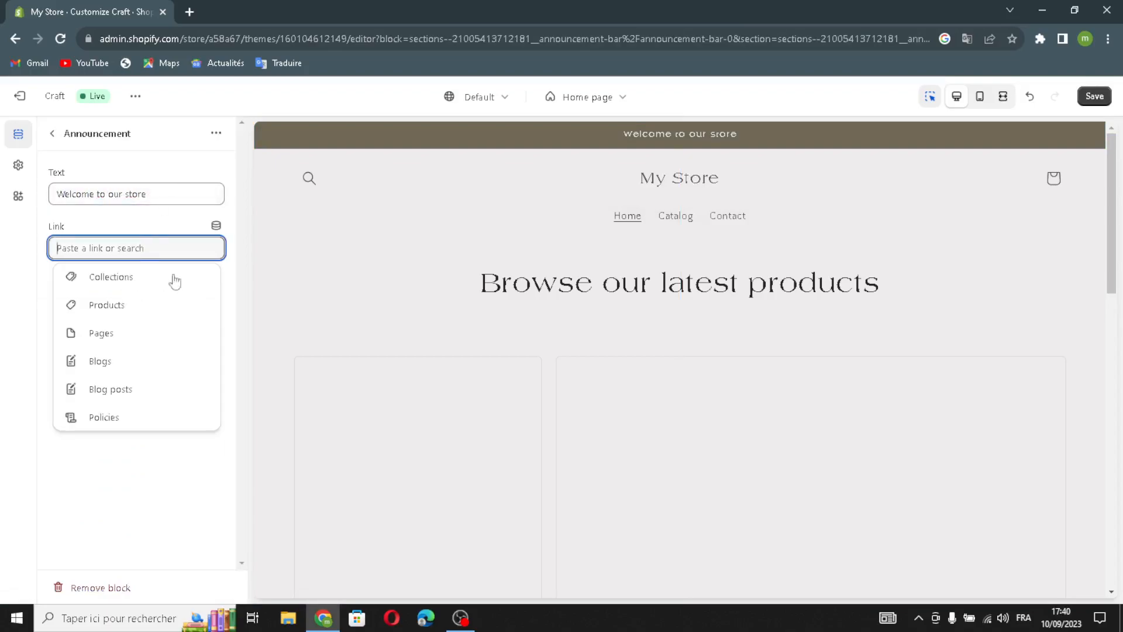
pyautogui.click(133, 284)
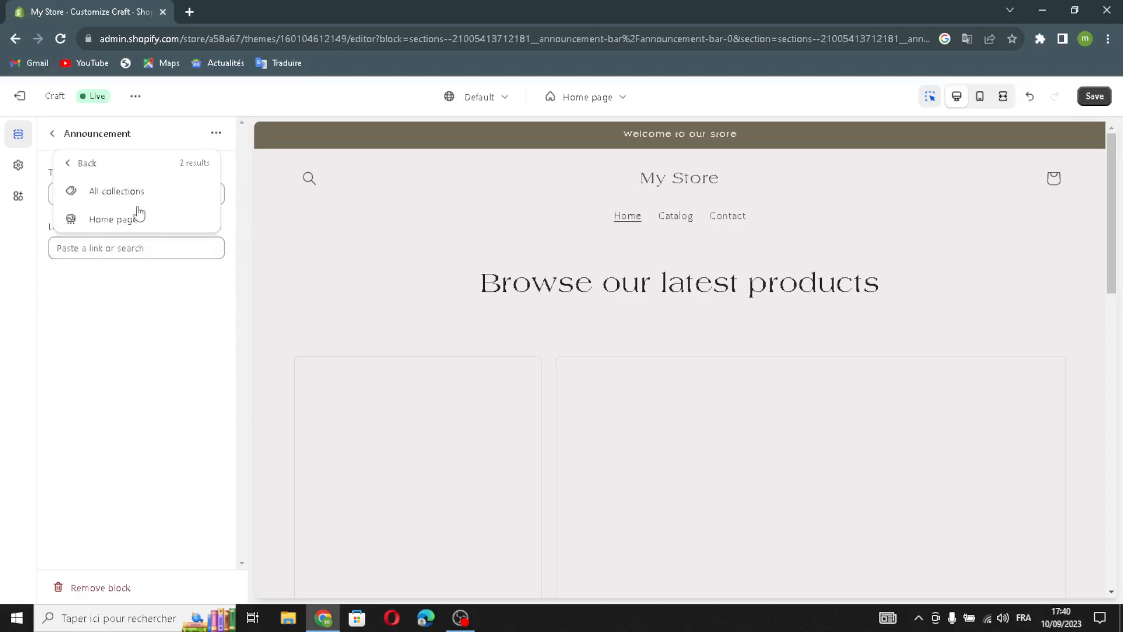
pyautogui.click(94, 200)
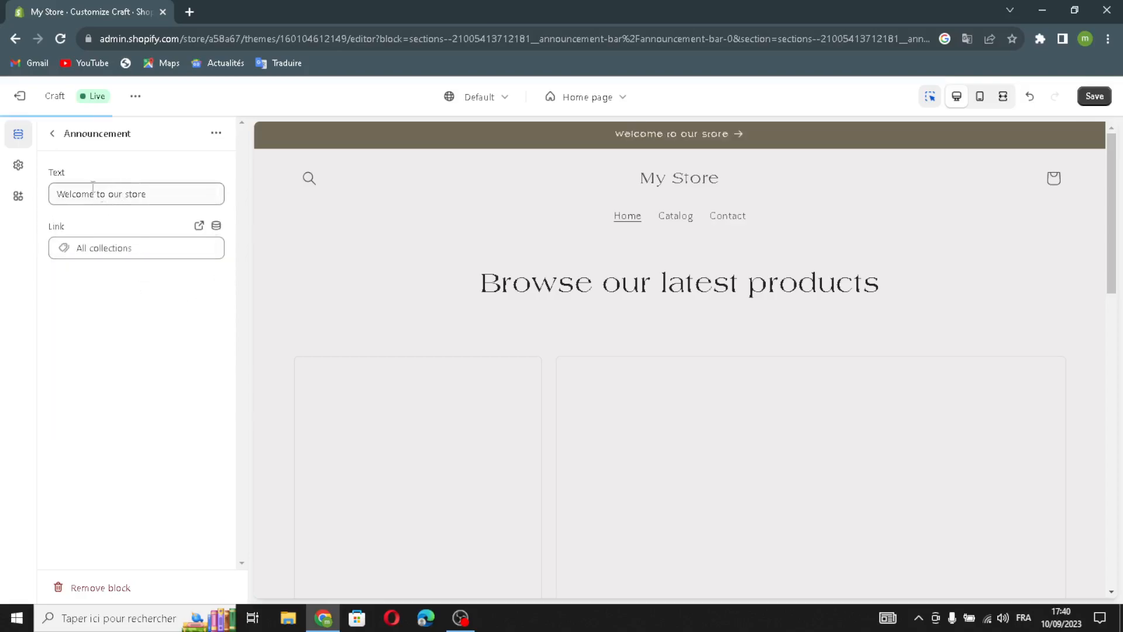
pyautogui.click(52, 134)
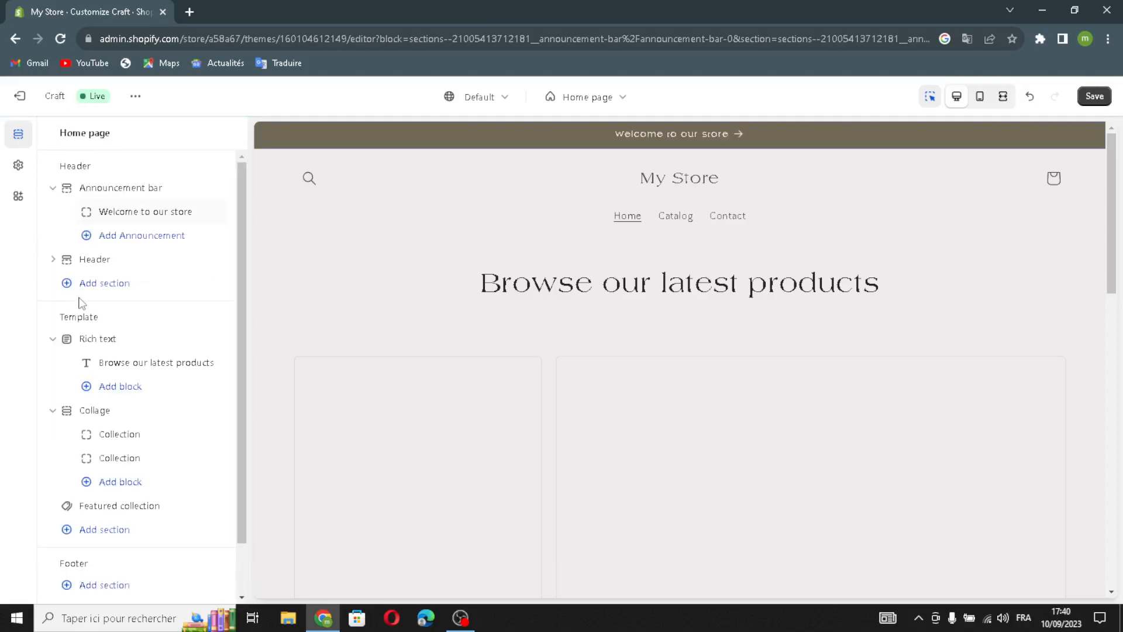
# Set the header's desktop logo position to Top center.
pyautogui.click(104, 264)
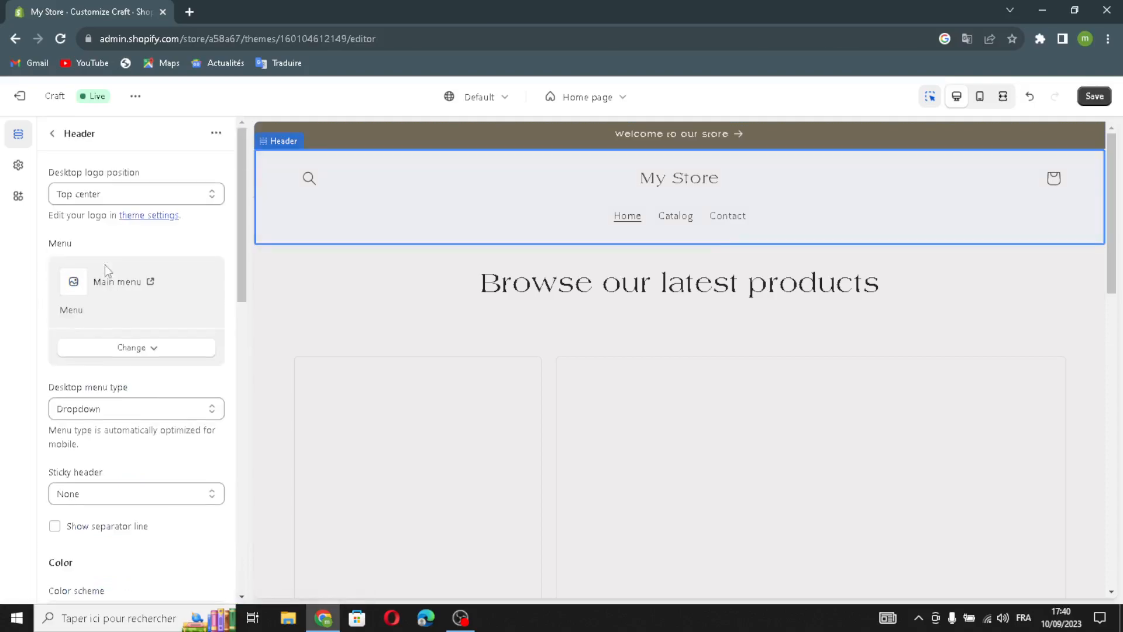
pyautogui.click(114, 194)
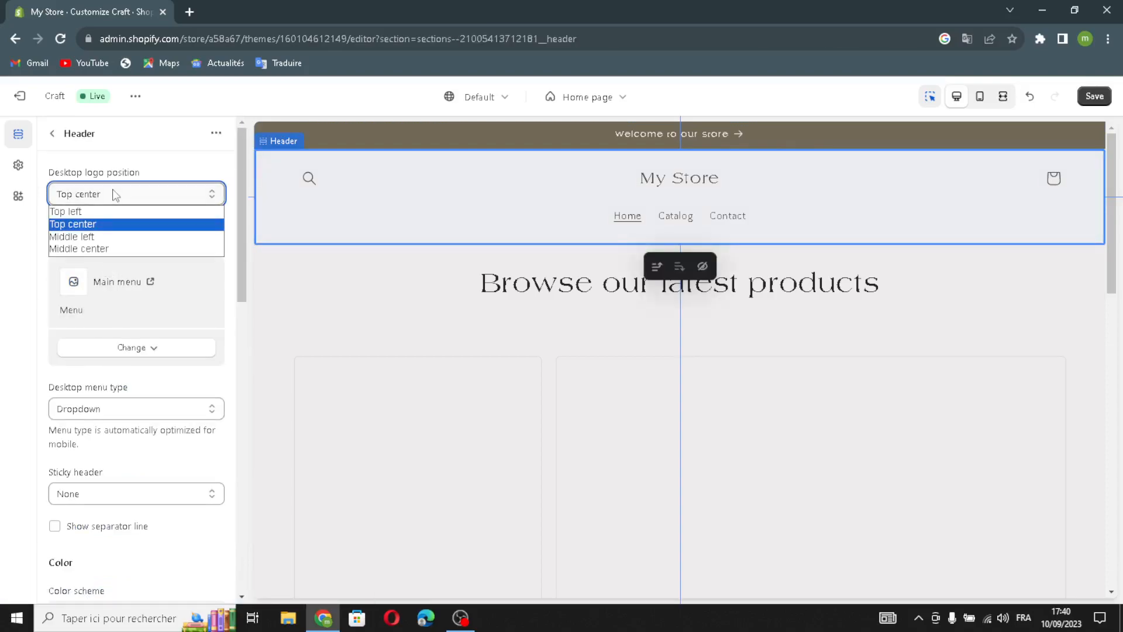
pyautogui.click(89, 219)
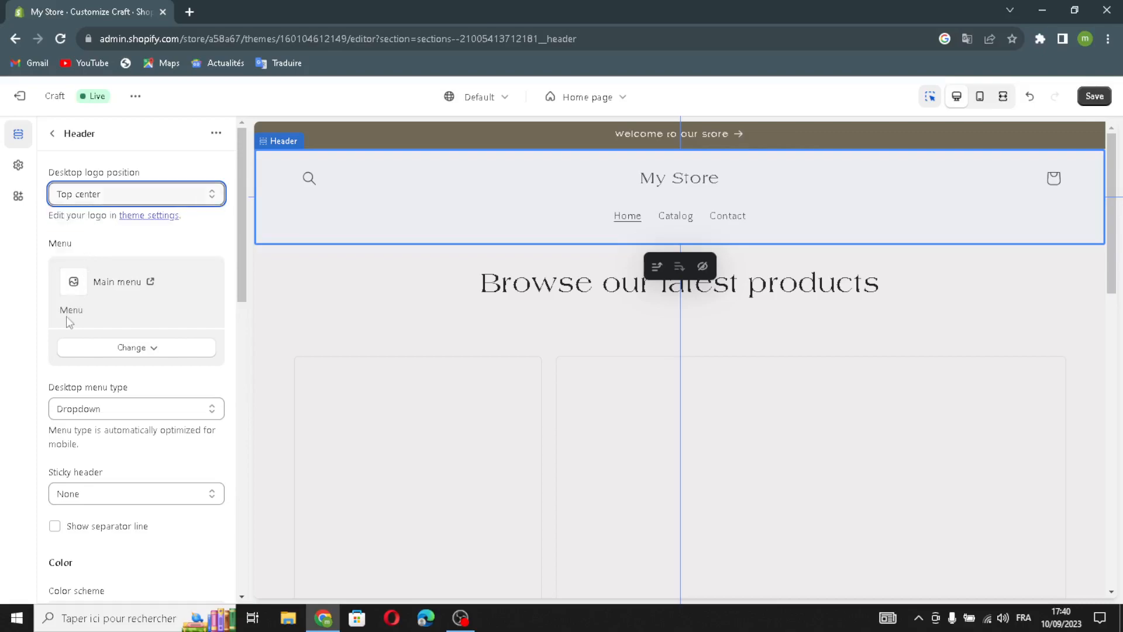
# Review the header's menu and desktop menu type options, keeping the menu type on Dropdown.
pyautogui.click(102, 350)
pyautogui.click(103, 350)
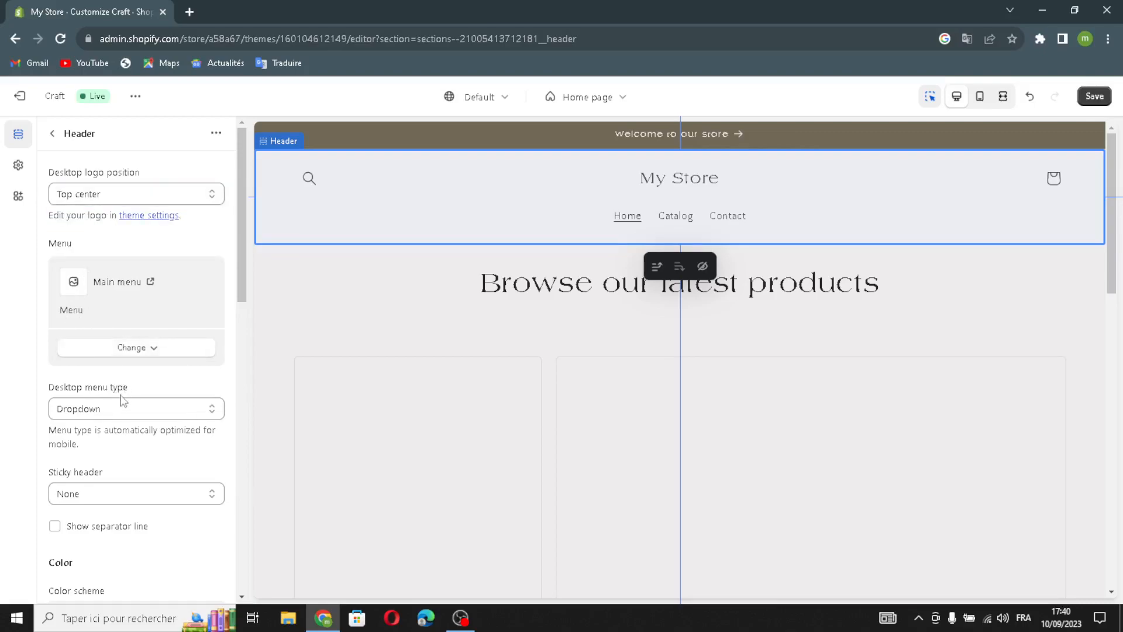
pyautogui.click(80, 409)
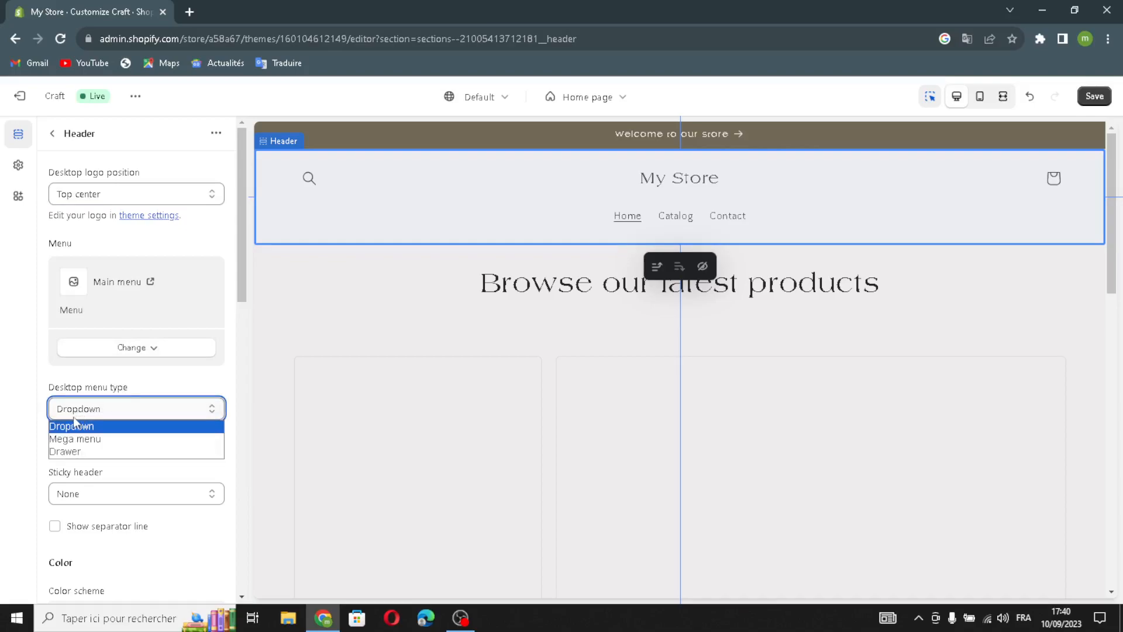
pyautogui.click(74, 417)
# Set the header's sticky behavior to Always and show its separator line.
pyautogui.click(80, 496)
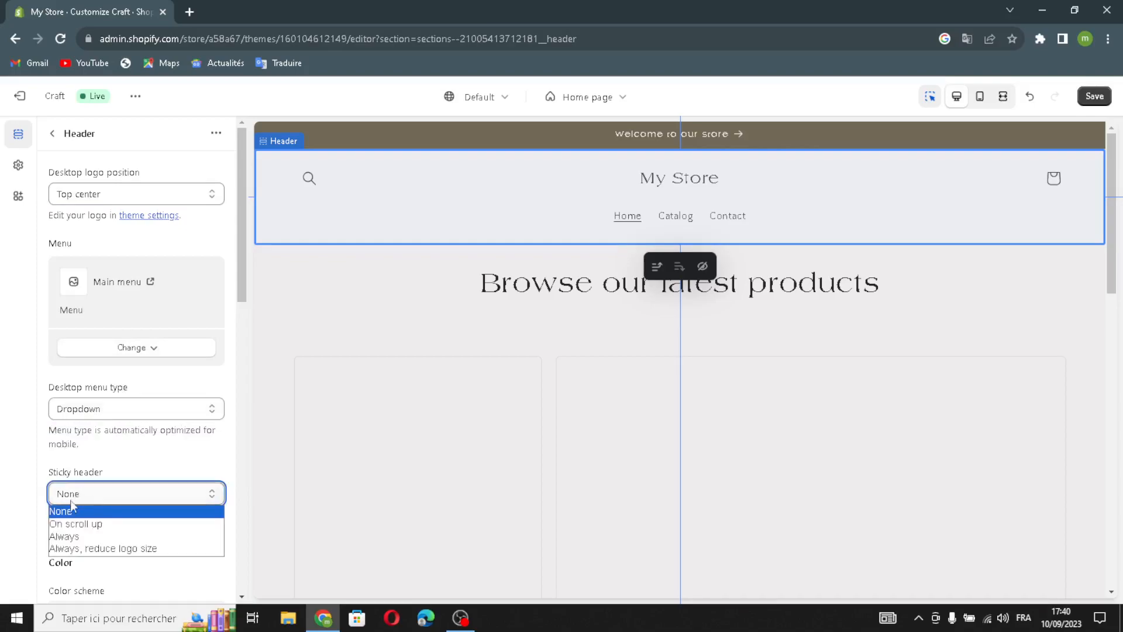
pyautogui.click(63, 536)
pyautogui.scroll(-1, 70, 486)
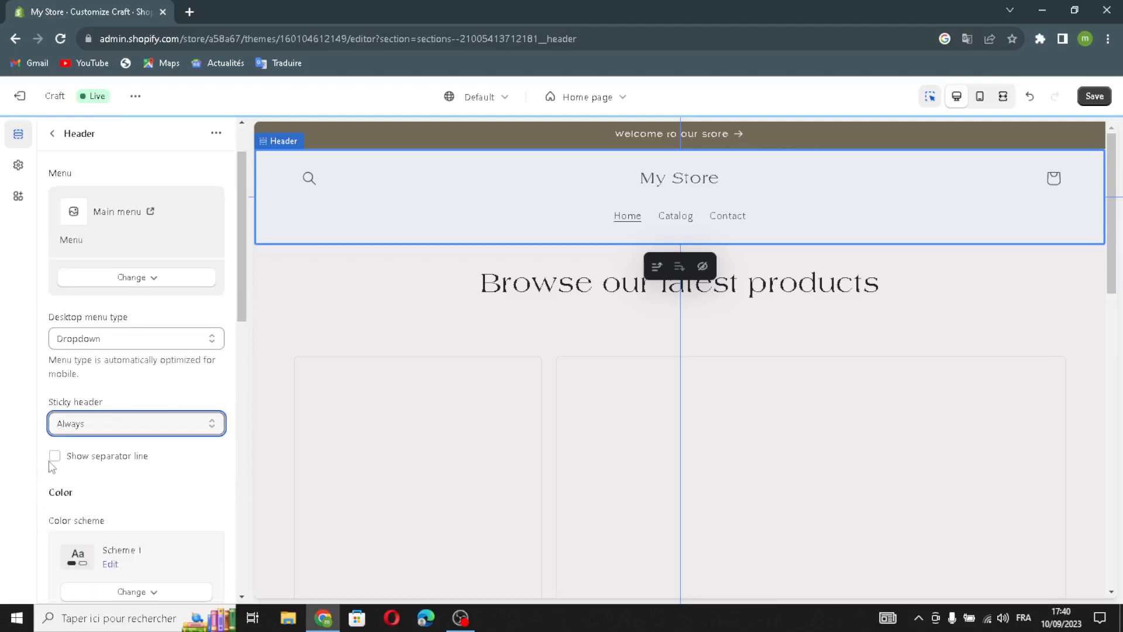
pyautogui.click(55, 459)
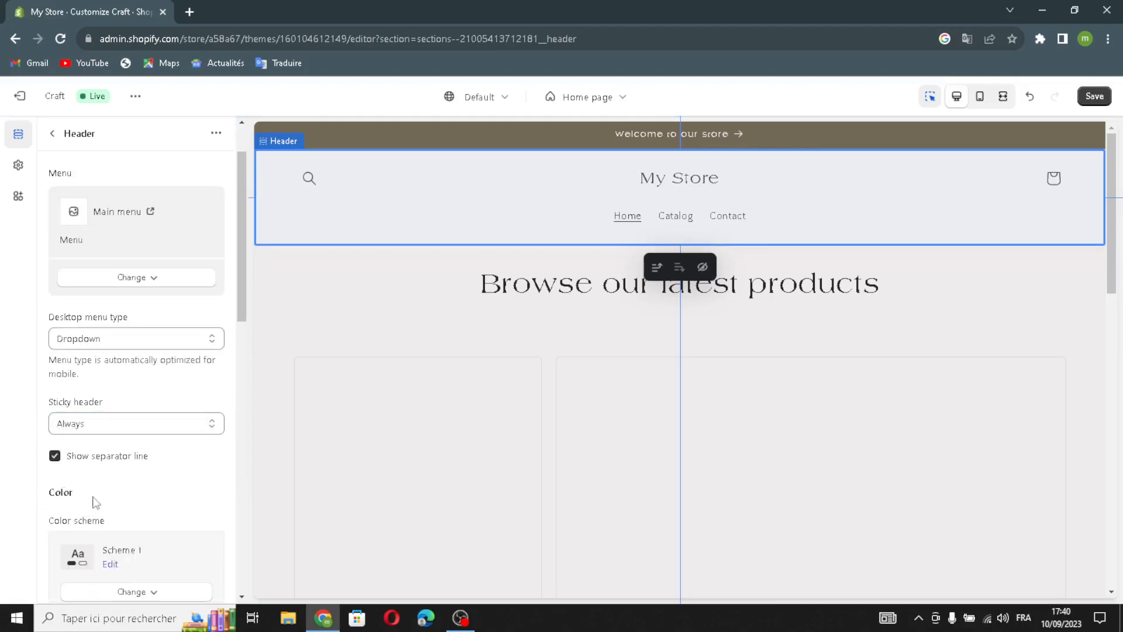
pyautogui.scroll(-2, 94, 505)
pyautogui.click(111, 459)
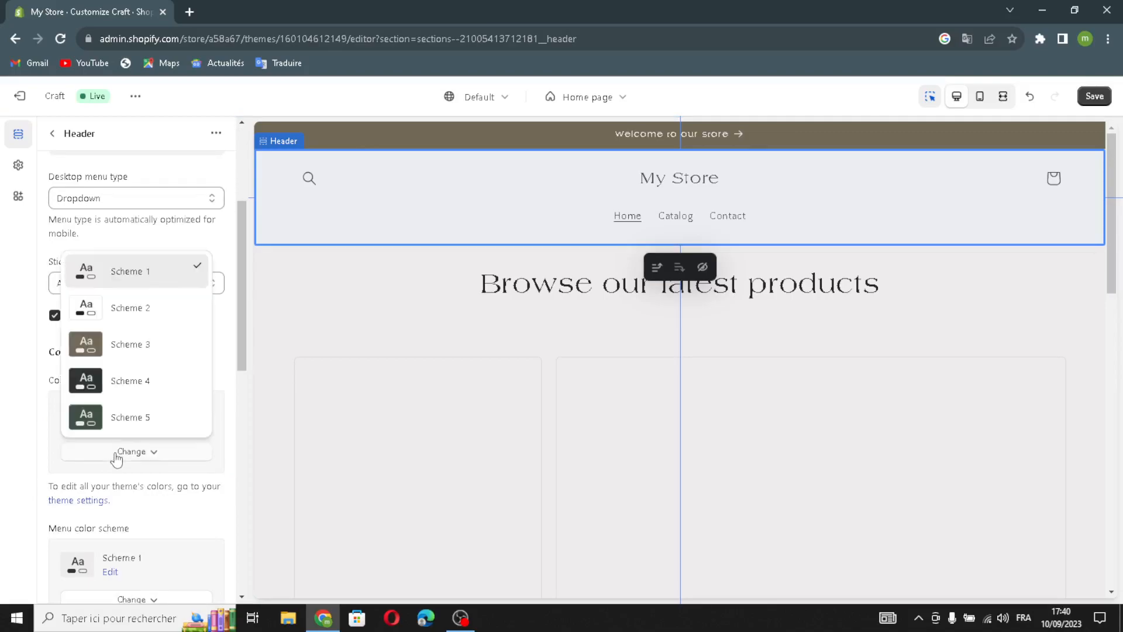
pyautogui.click(120, 454)
# Set the header's bottom margin to 28 px.
pyautogui.scroll(-2, 82, 445)
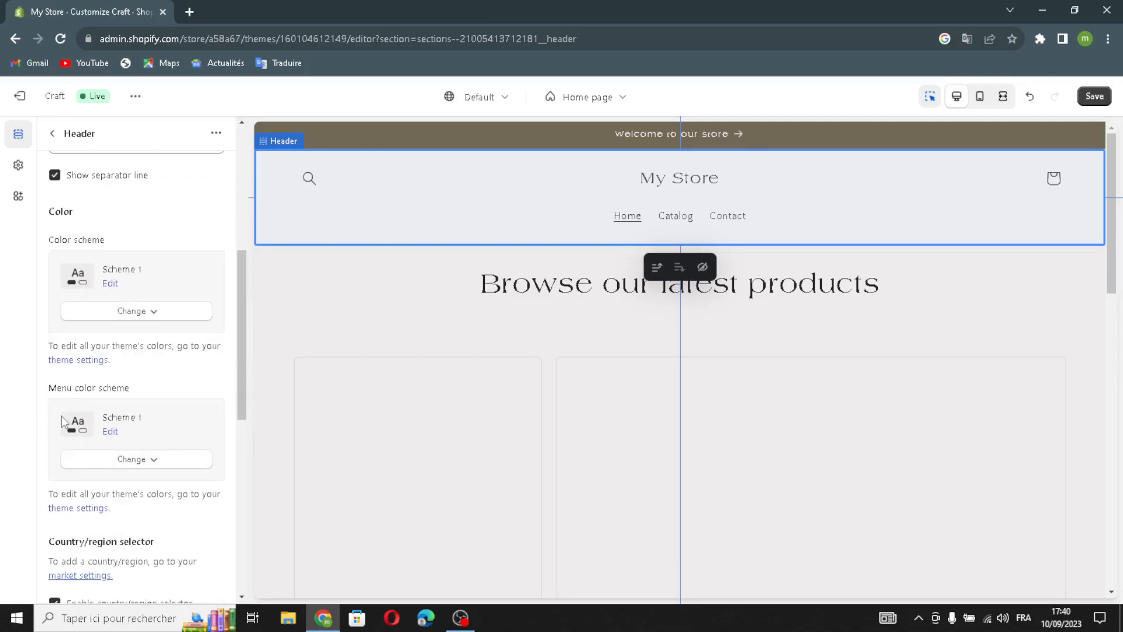
pyautogui.scroll(-3, 84, 445)
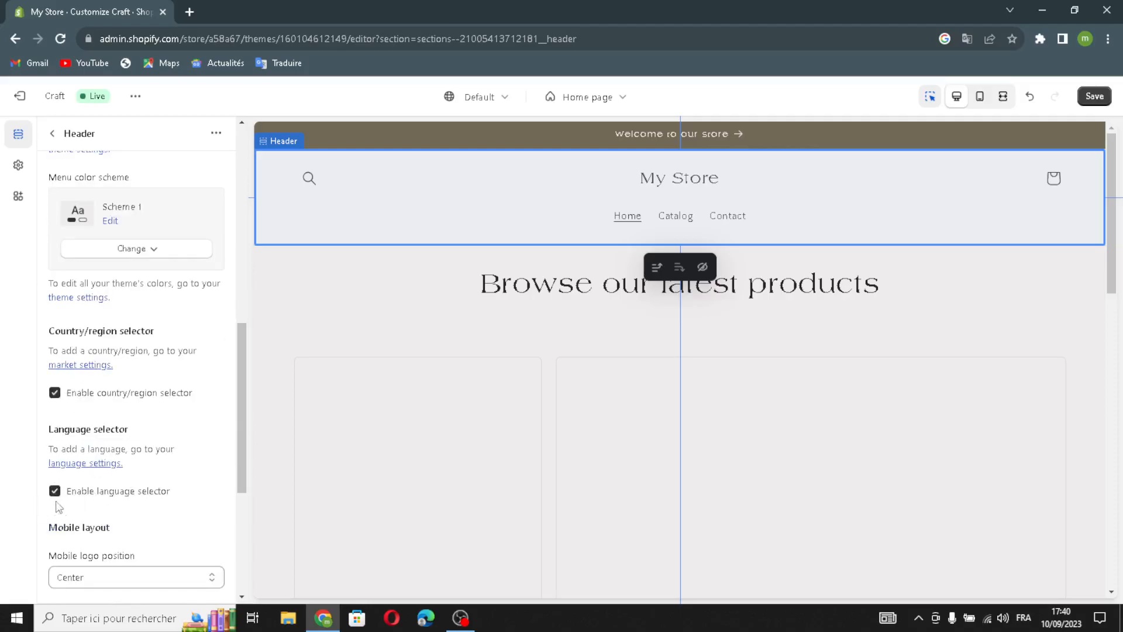
pyautogui.scroll(-2, 98, 531)
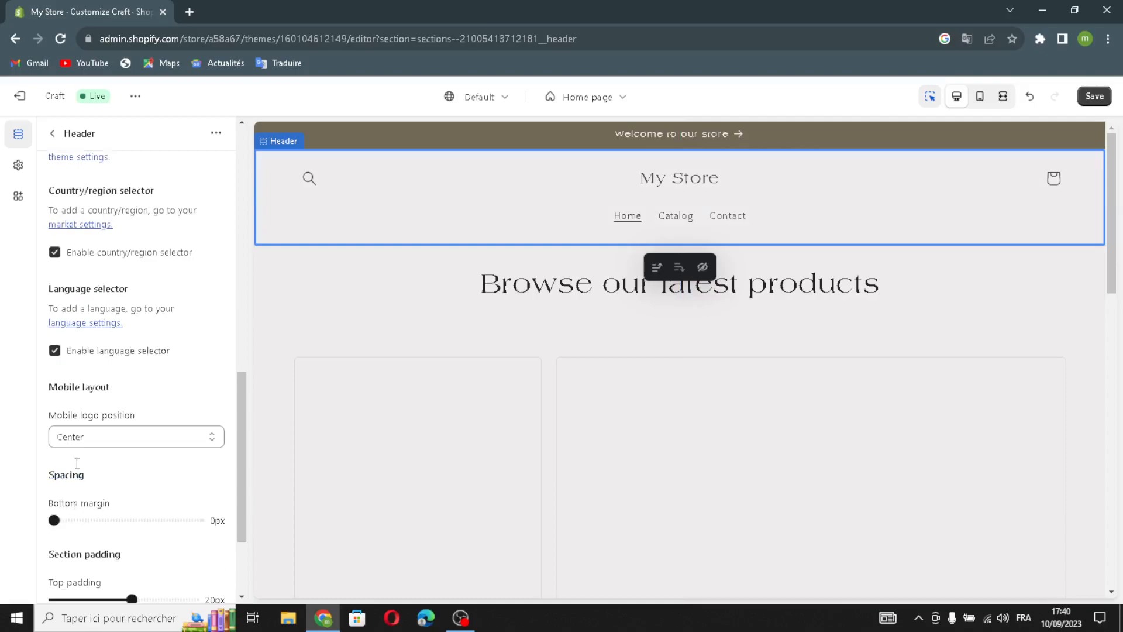
pyautogui.scroll(-1, 70, 453)
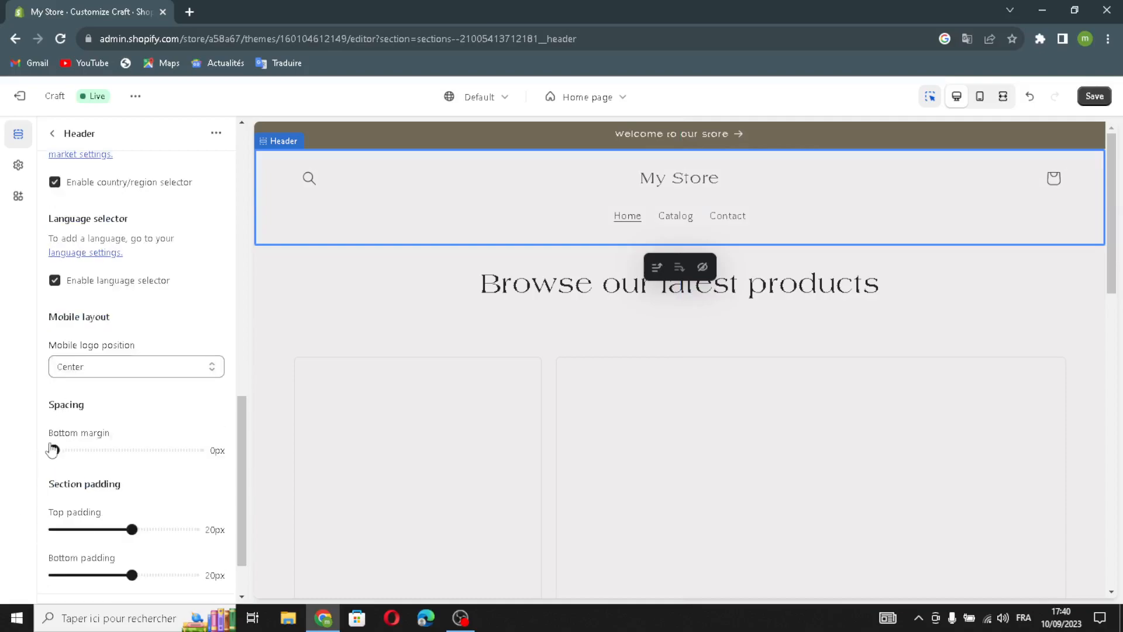
pyautogui.moveTo(53, 450); pyautogui.dragTo(93, 450)
# Expand the header's theme settings and open the image picker for the logo.
pyautogui.scroll(-1, 86, 505)
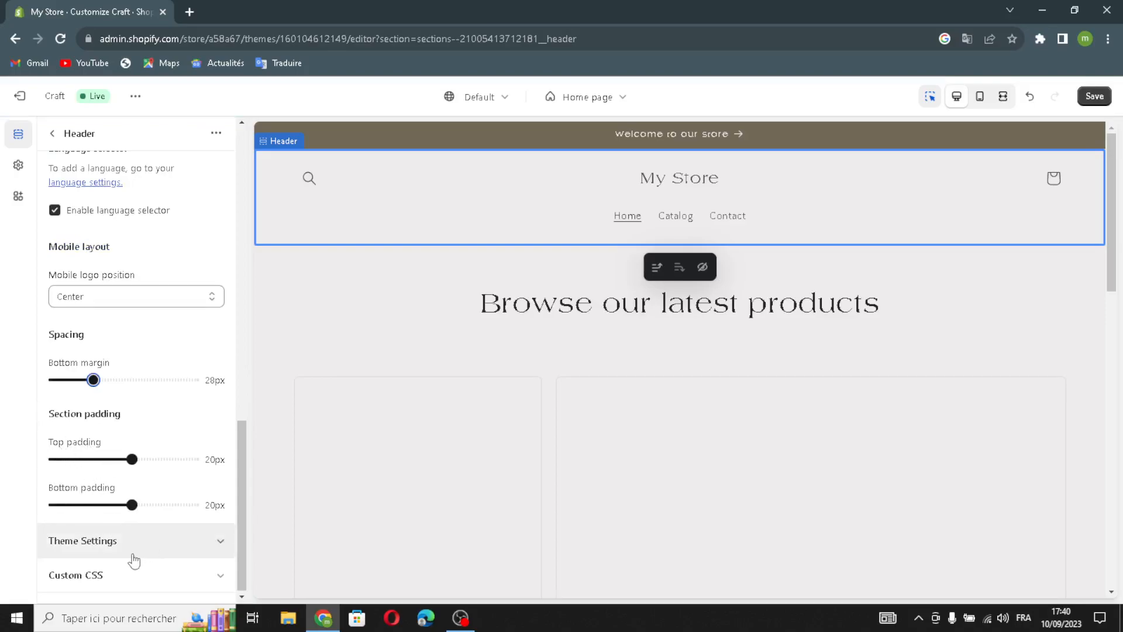
pyautogui.click(91, 551)
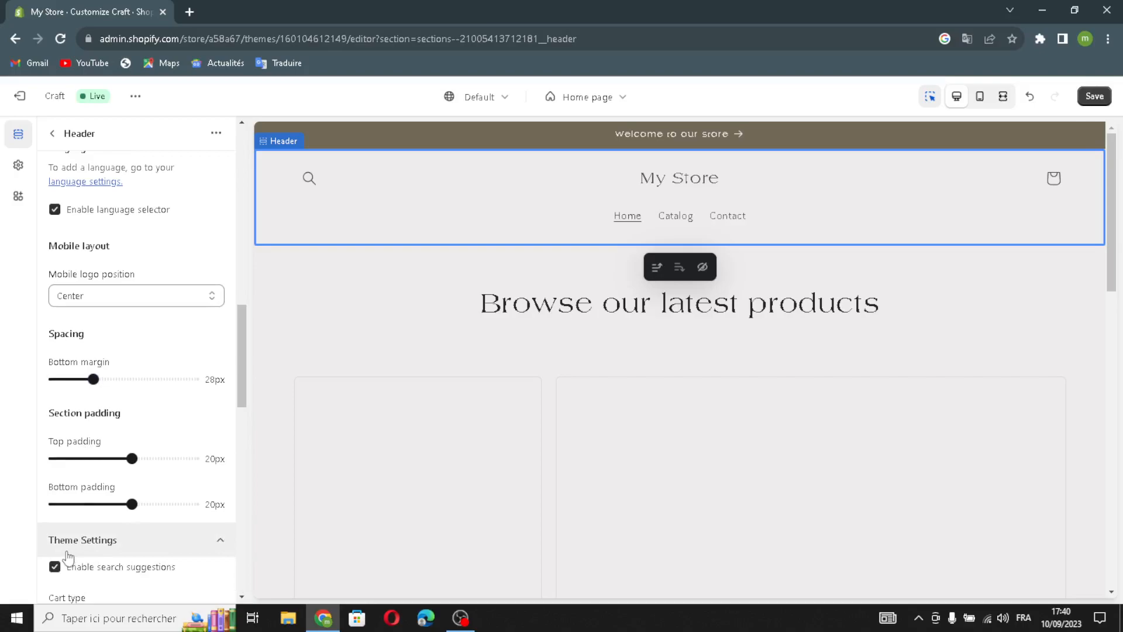
pyautogui.scroll(-5, 76, 527)
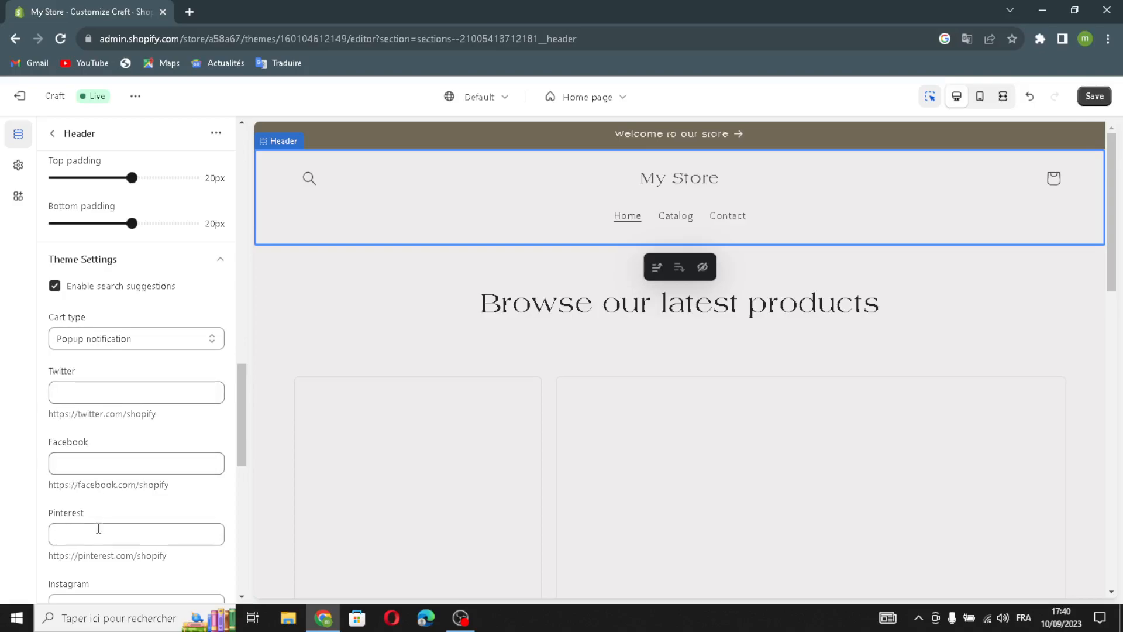
pyautogui.scroll(-4, 90, 530)
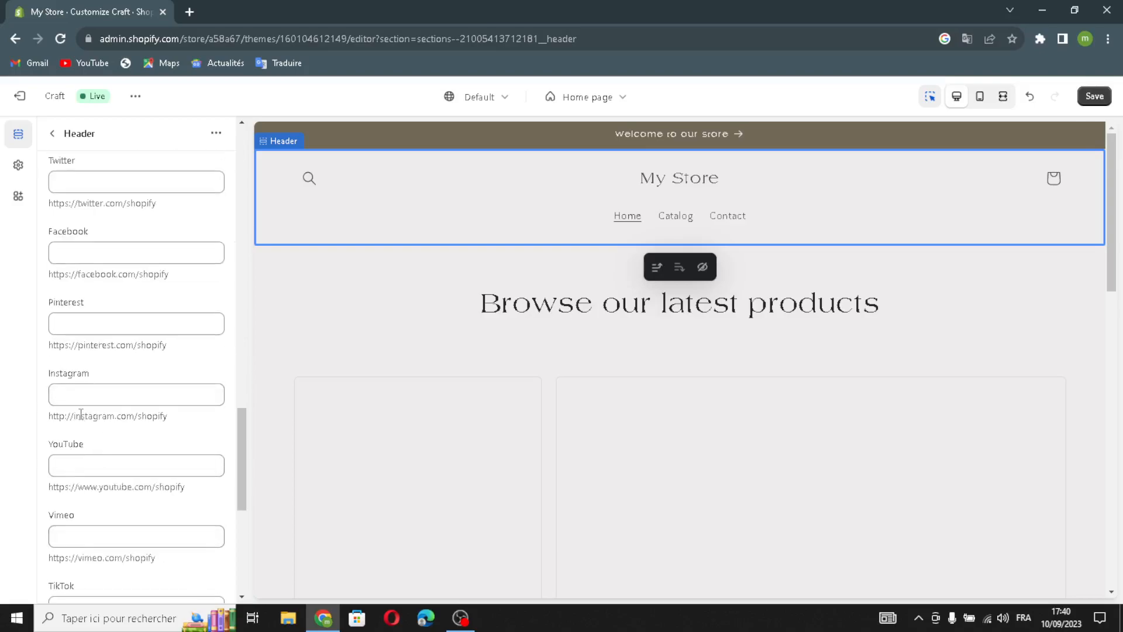
pyautogui.scroll(-6, 118, 449)
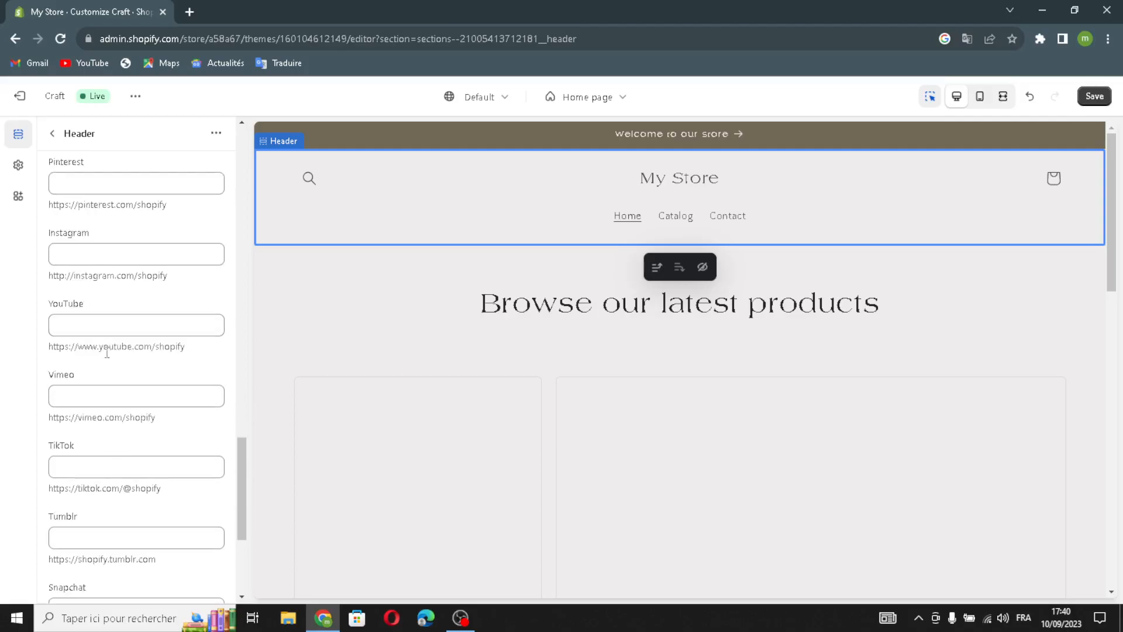
pyautogui.scroll(-1, 103, 433)
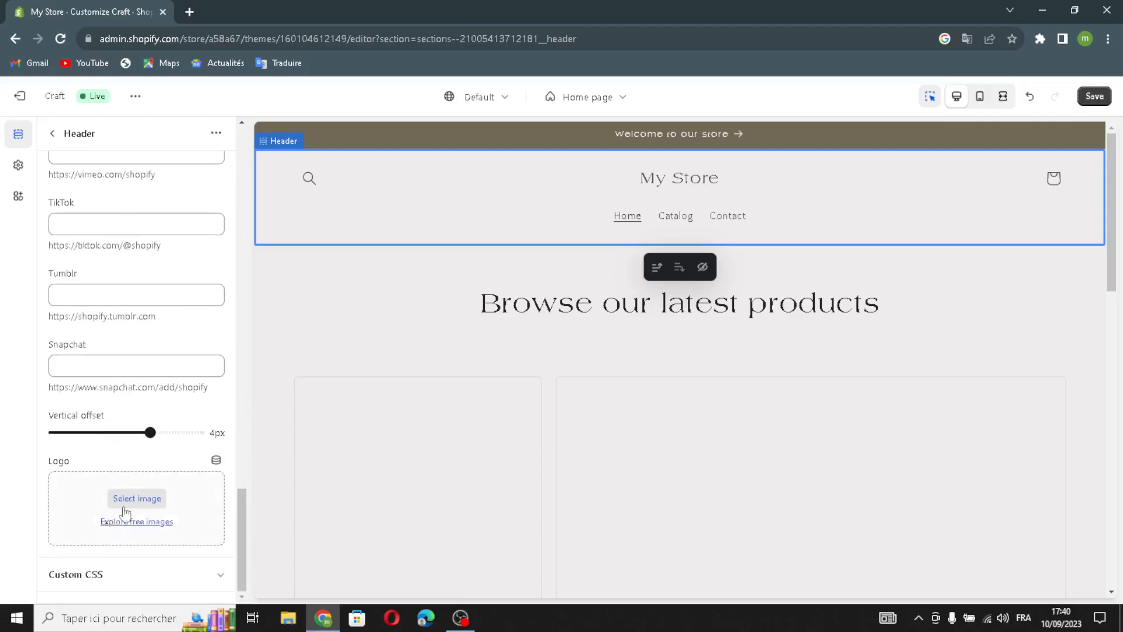
pyautogui.click(150, 501)
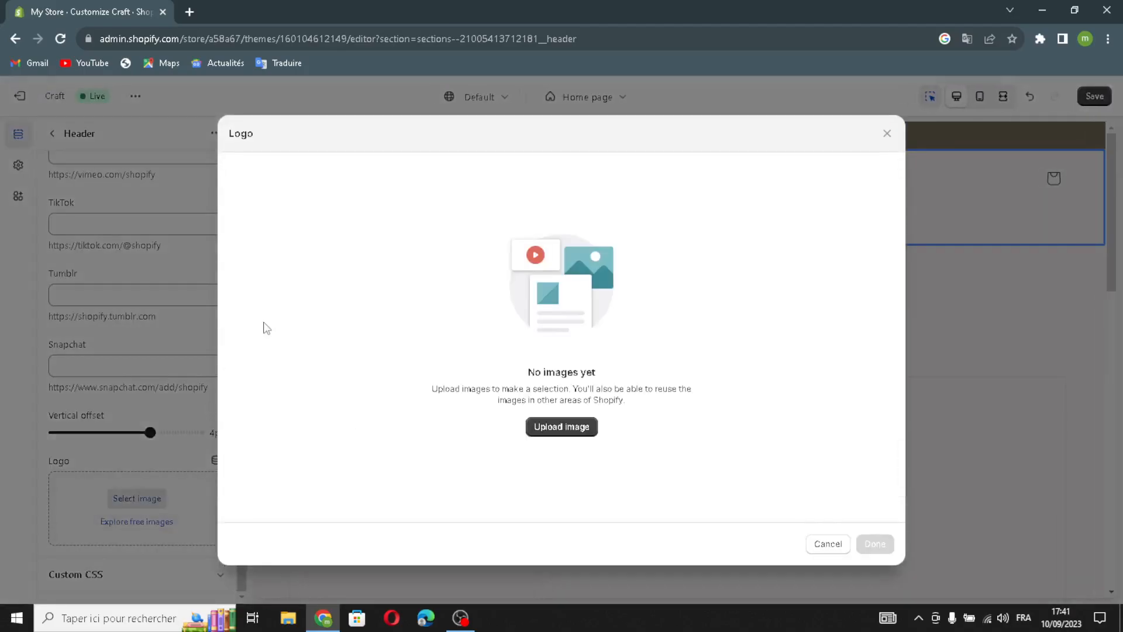
# Search Google for "speciality food logo ideas" in a new browser tab.
pyautogui.click(198, 10)
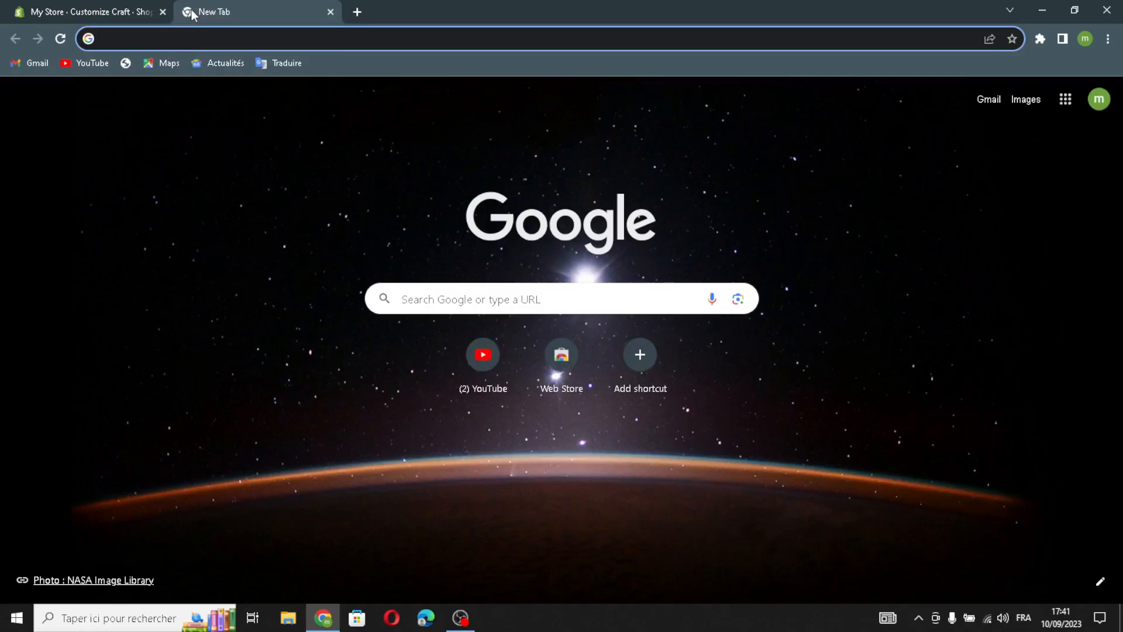
pyautogui.write('special')
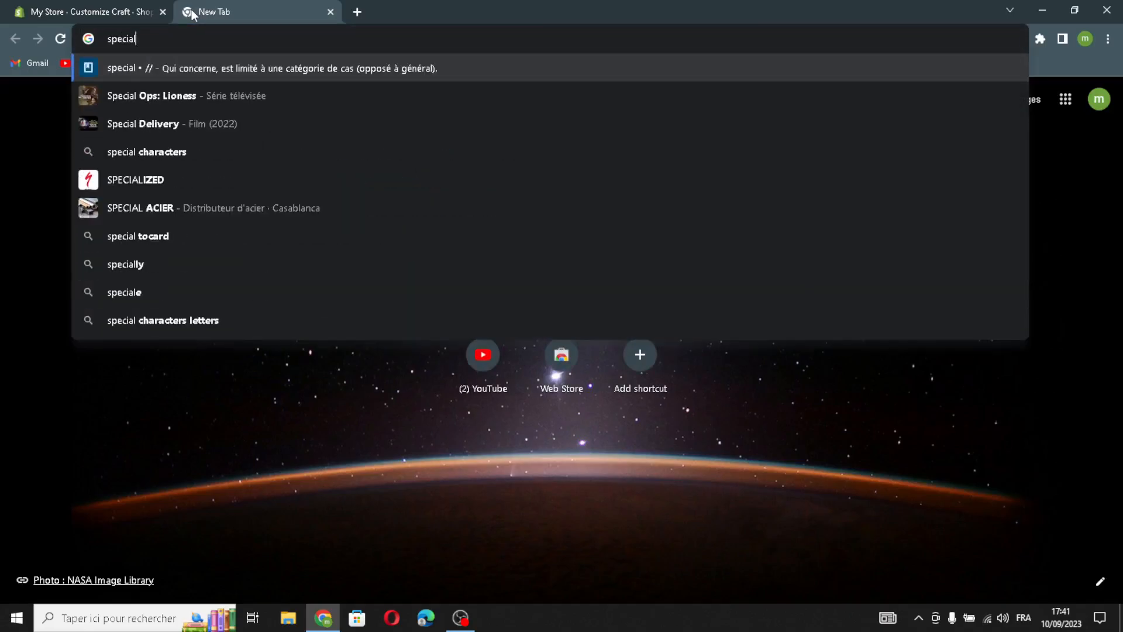
pyautogui.write('ity food ')
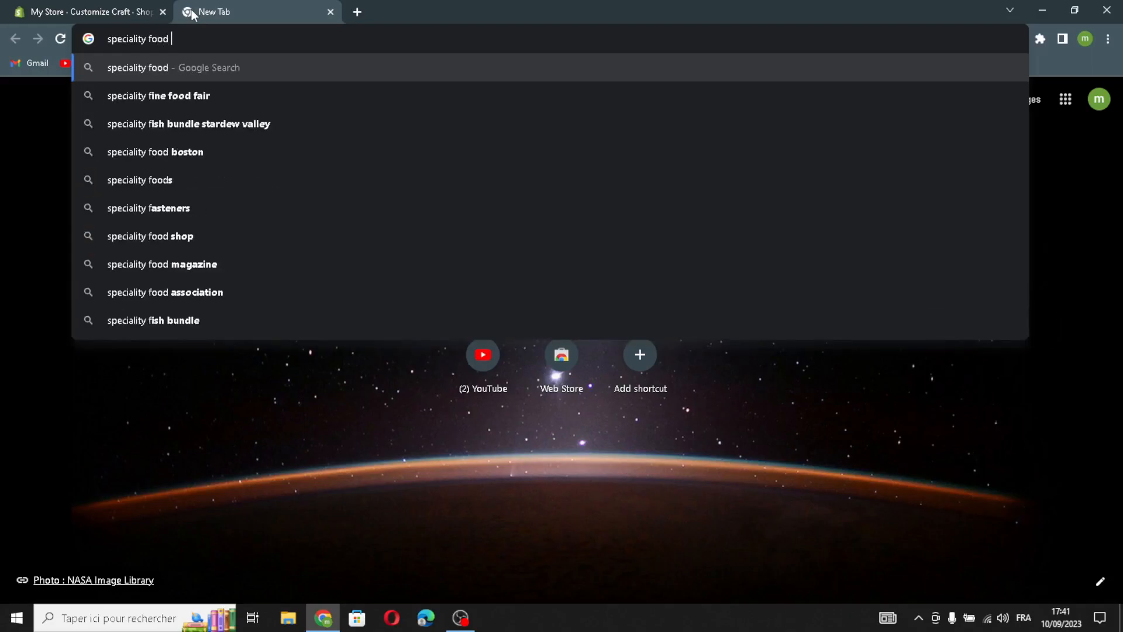
pyautogui.write('logo')
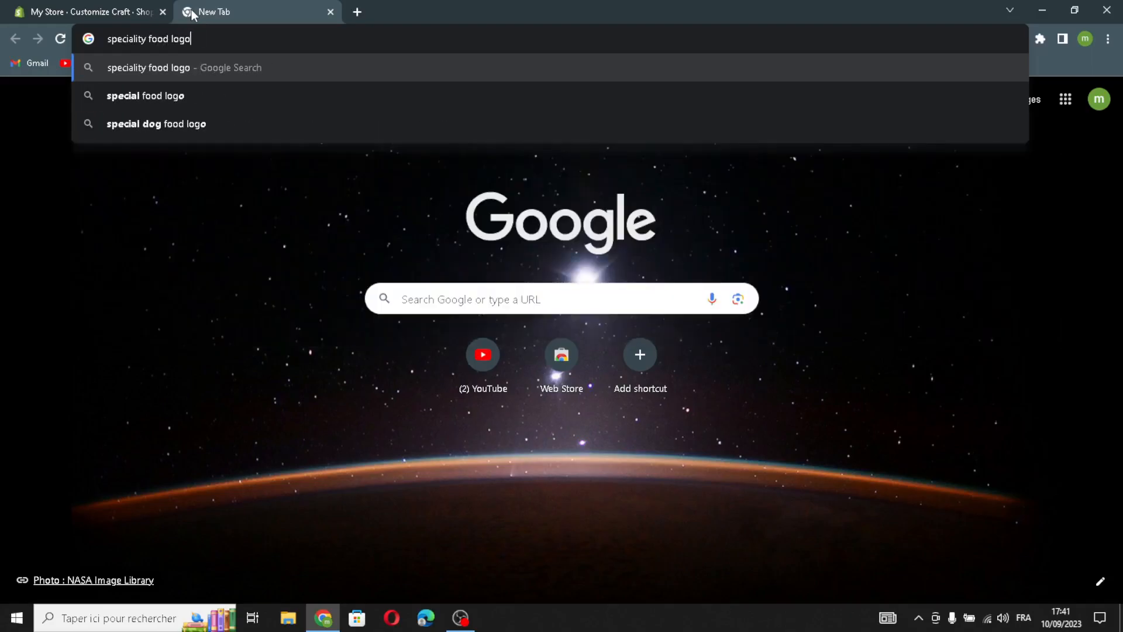
pyautogui.write(' id')
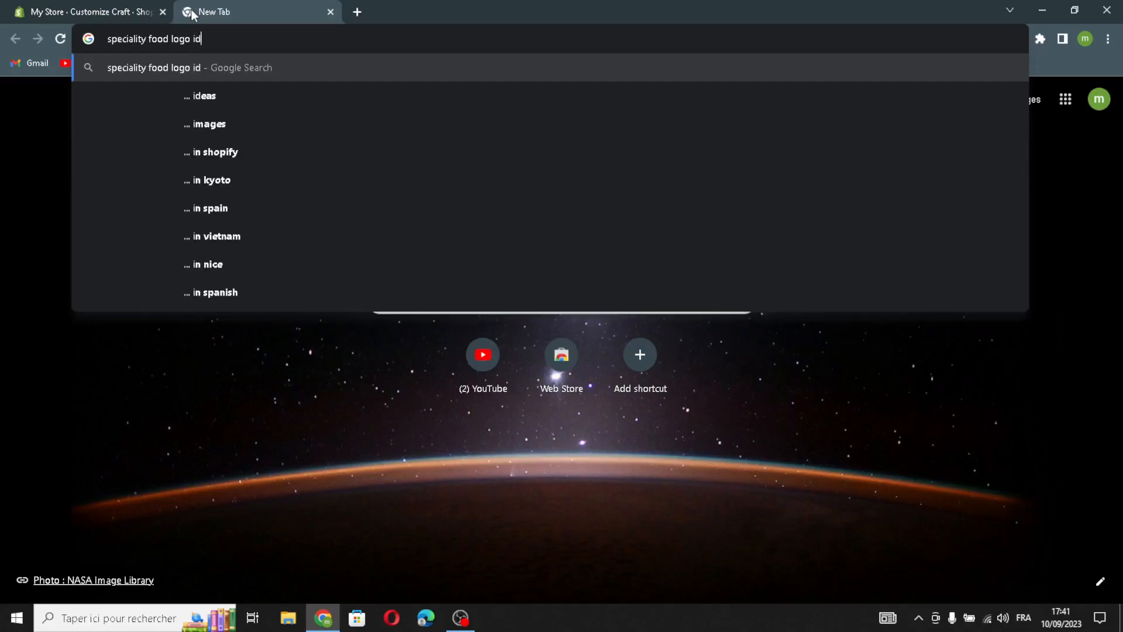
pyautogui.write('eas')
pyautogui.press('Return')
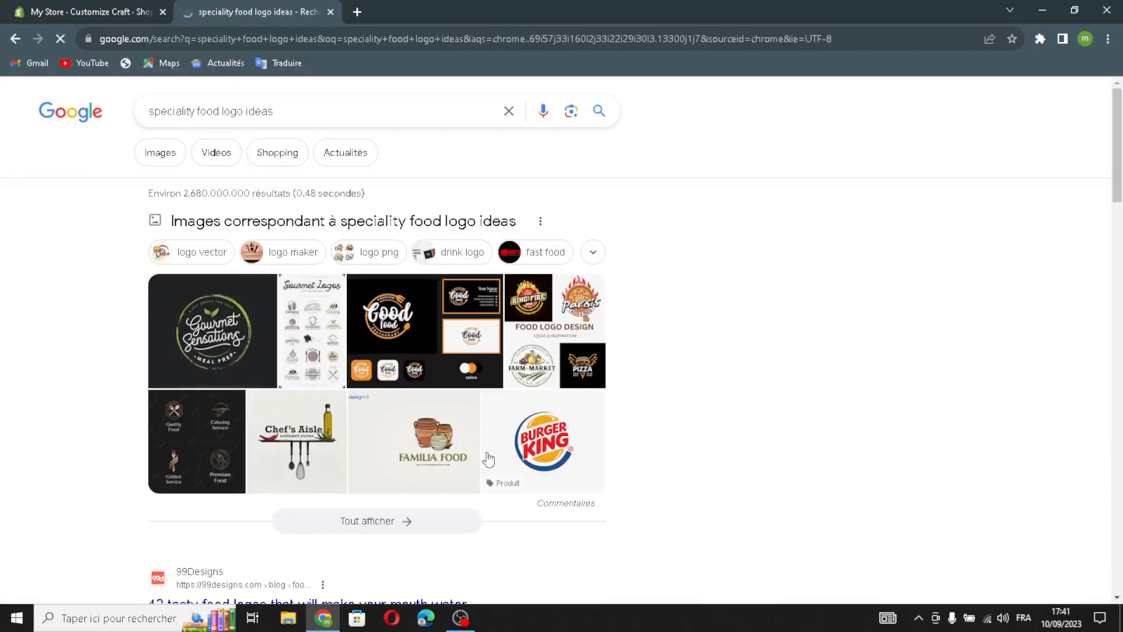
# Upload the Gourmet Sensations image from the Google results into Shopify's logo picker, apply it as the logo and leave the header settings.
pyautogui.moveTo(223, 354); pyautogui.dragTo(536, 393)
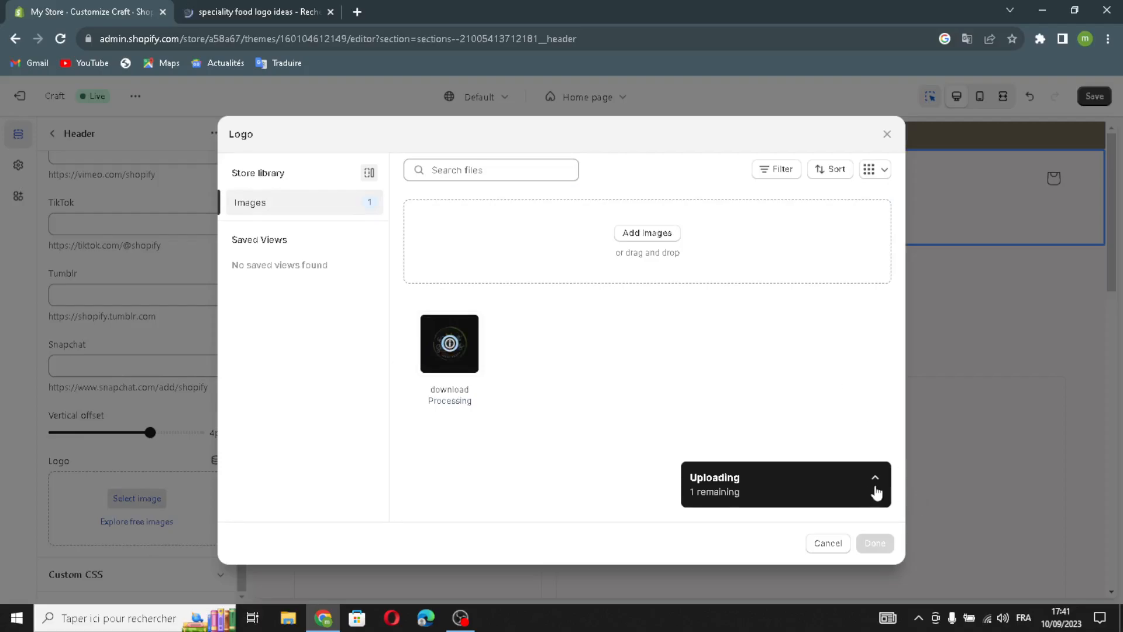
pyautogui.click(874, 487)
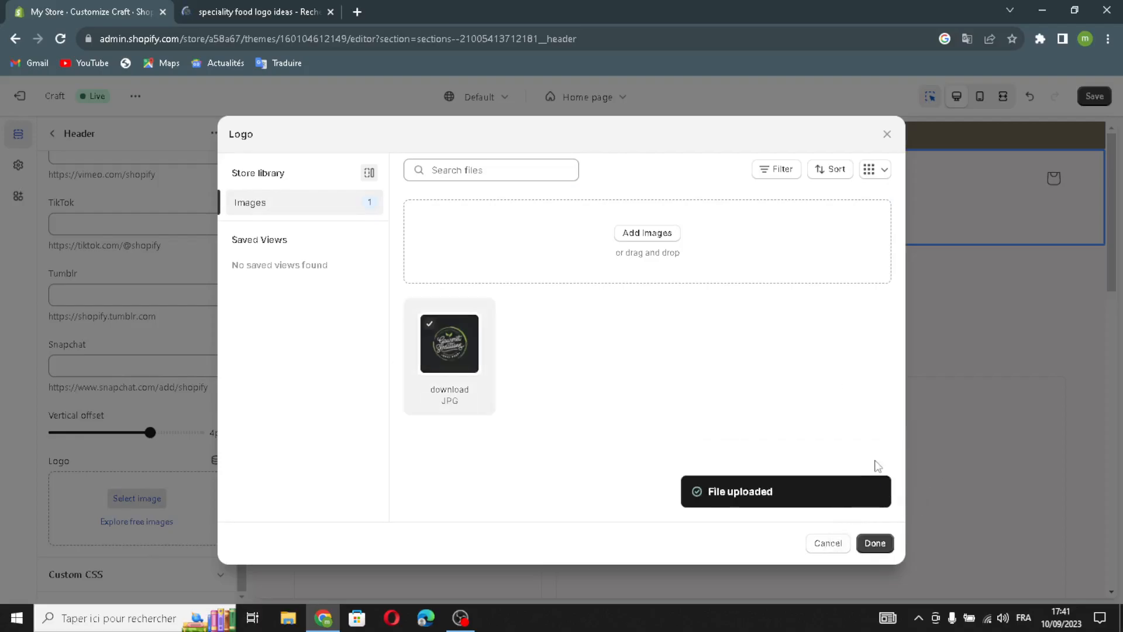
pyautogui.click(875, 543)
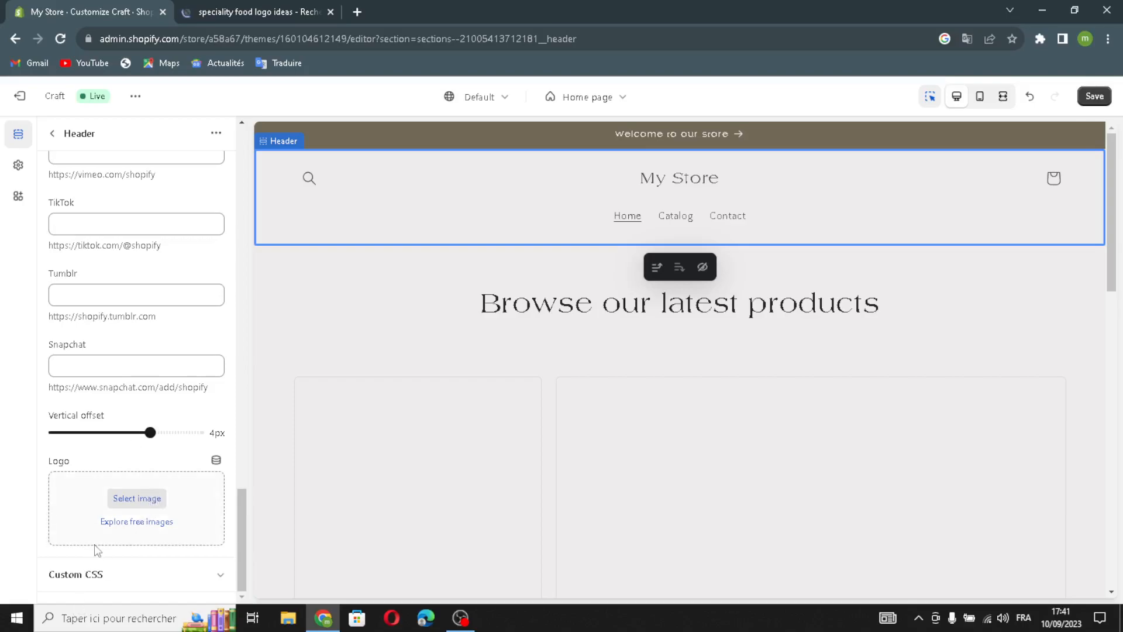
pyautogui.scroll(-2, 147, 551)
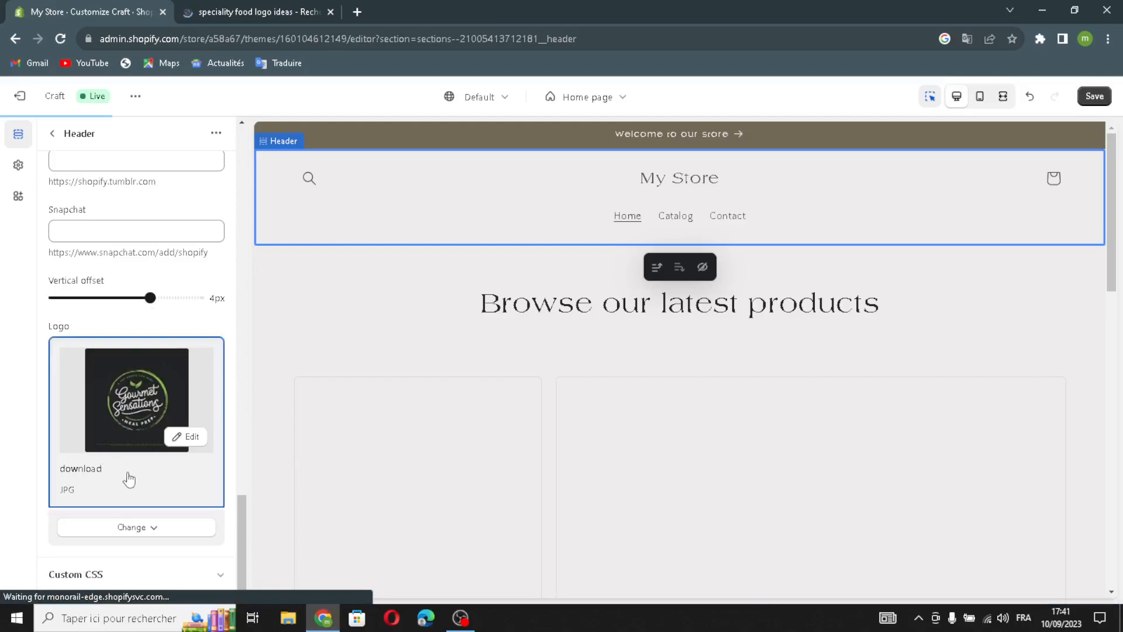
pyautogui.scroll(-1, 131, 480)
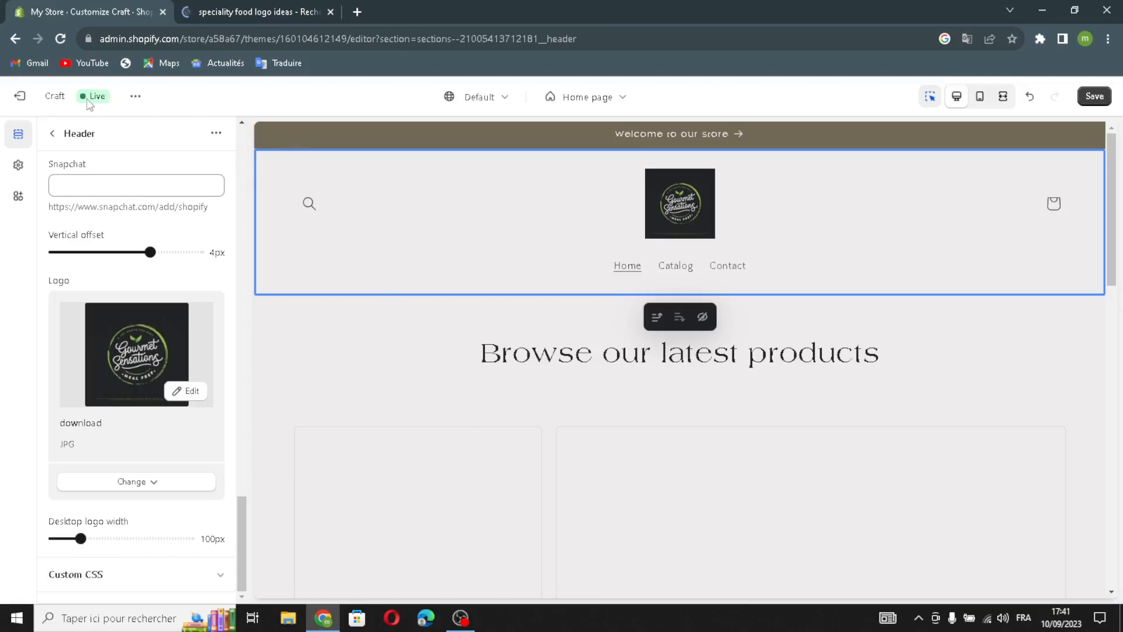
pyautogui.click(55, 135)
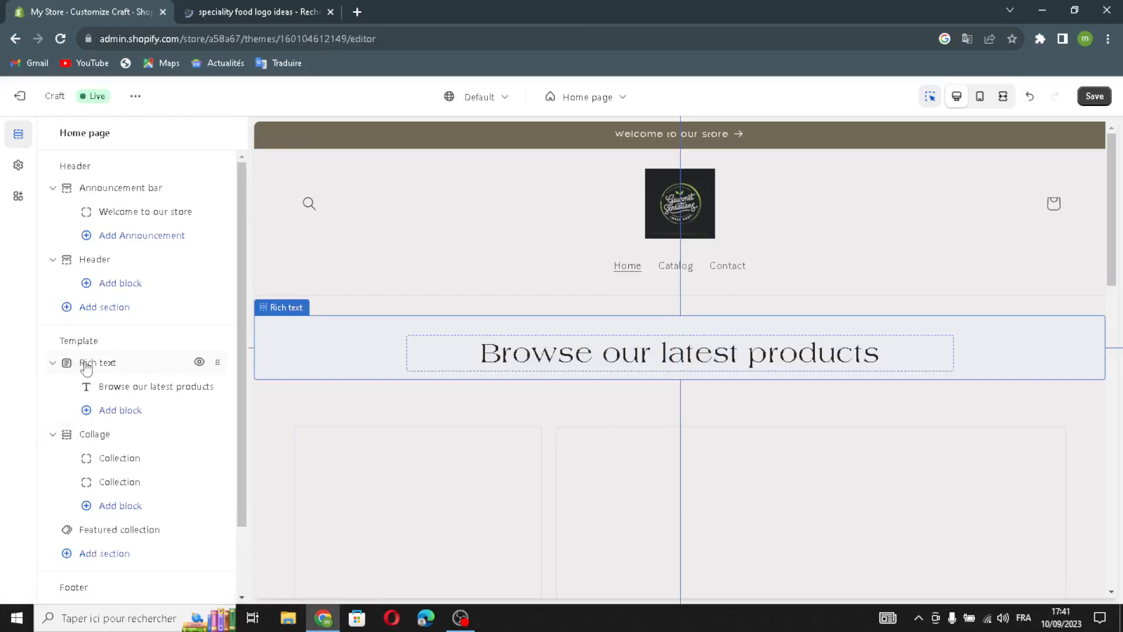
# Open the Rich text section's settings and keep both desktop content position and content alignment at Center.
pyautogui.click(88, 366)
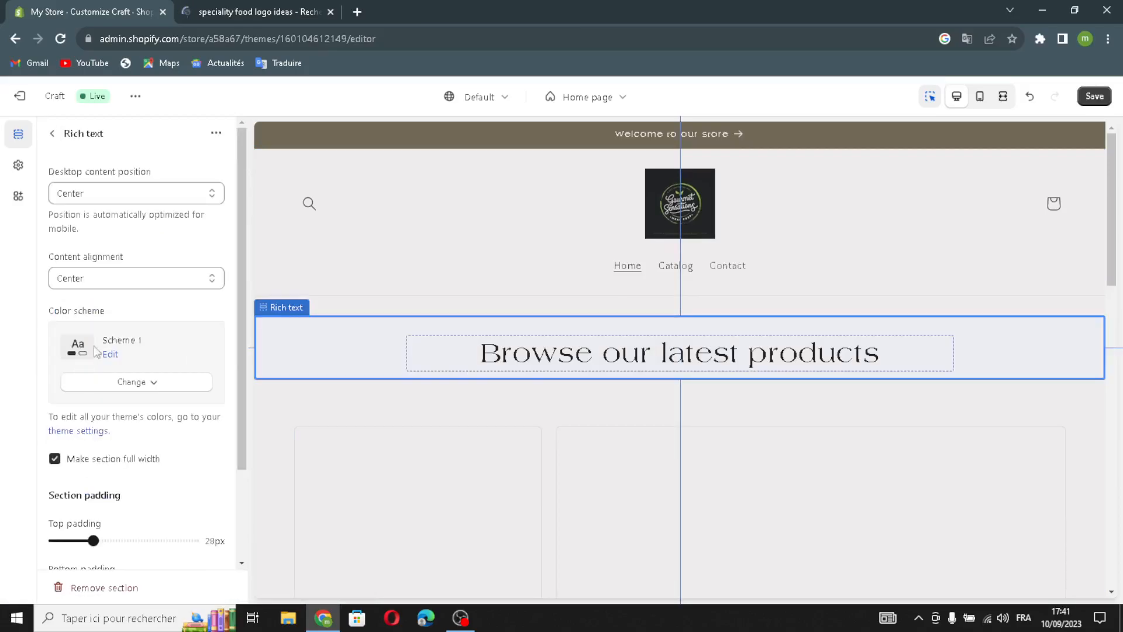
pyautogui.click(119, 193)
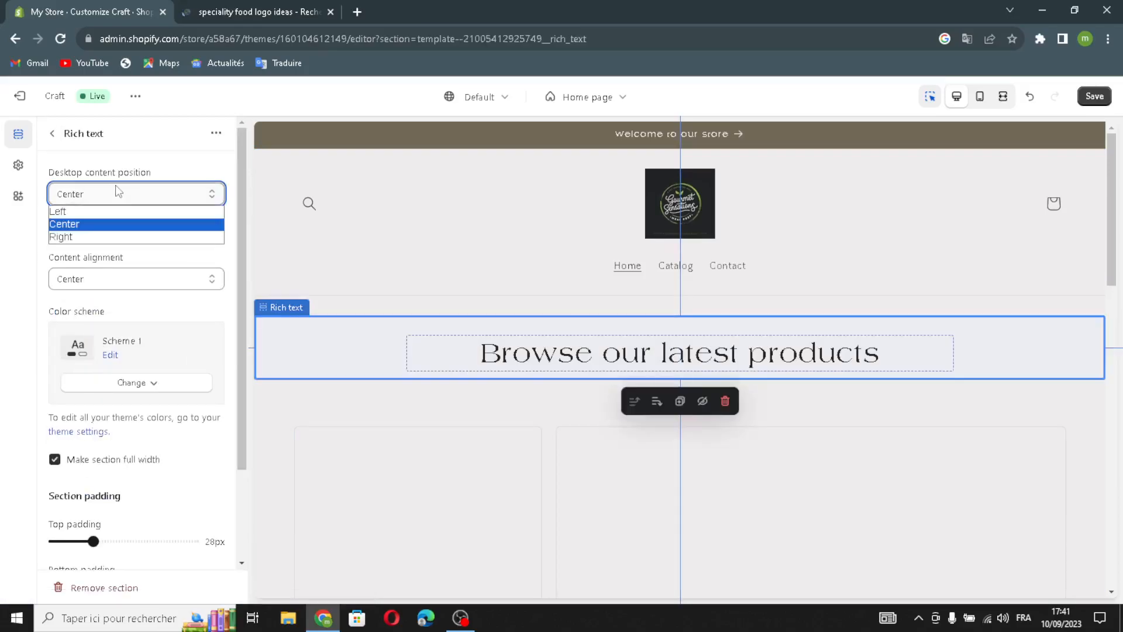
pyautogui.click(100, 223)
pyautogui.click(78, 280)
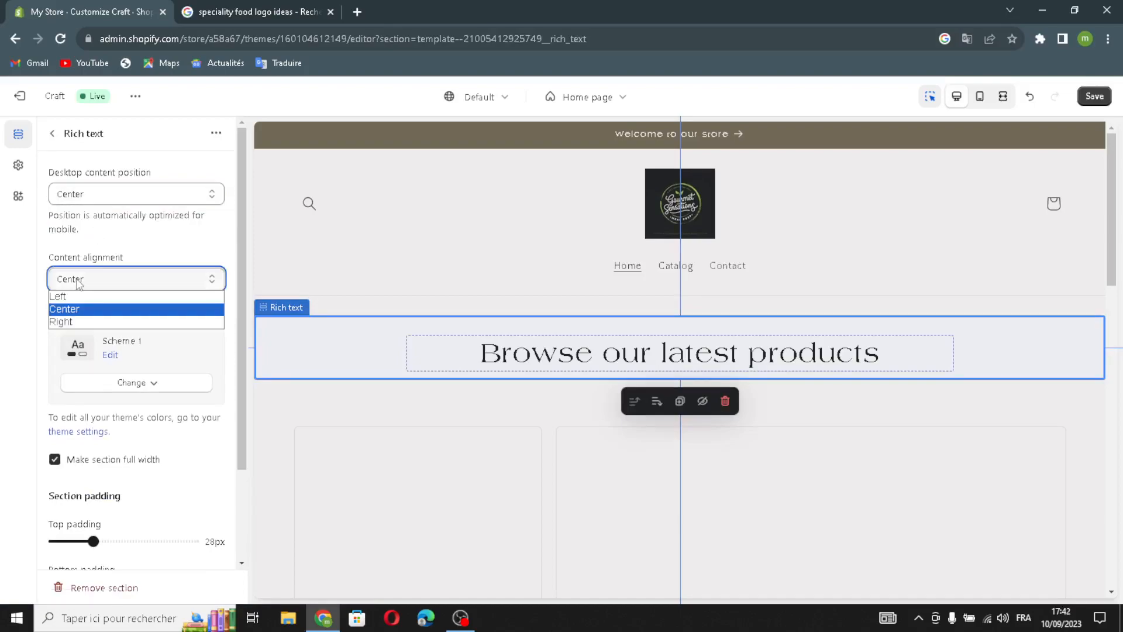
pyautogui.click(73, 309)
# Change the Rich text section's color scheme to Scheme 3 and return to the home page section list.
pyautogui.scroll(-1, 89, 370)
pyautogui.click(106, 315)
pyautogui.click(103, 417)
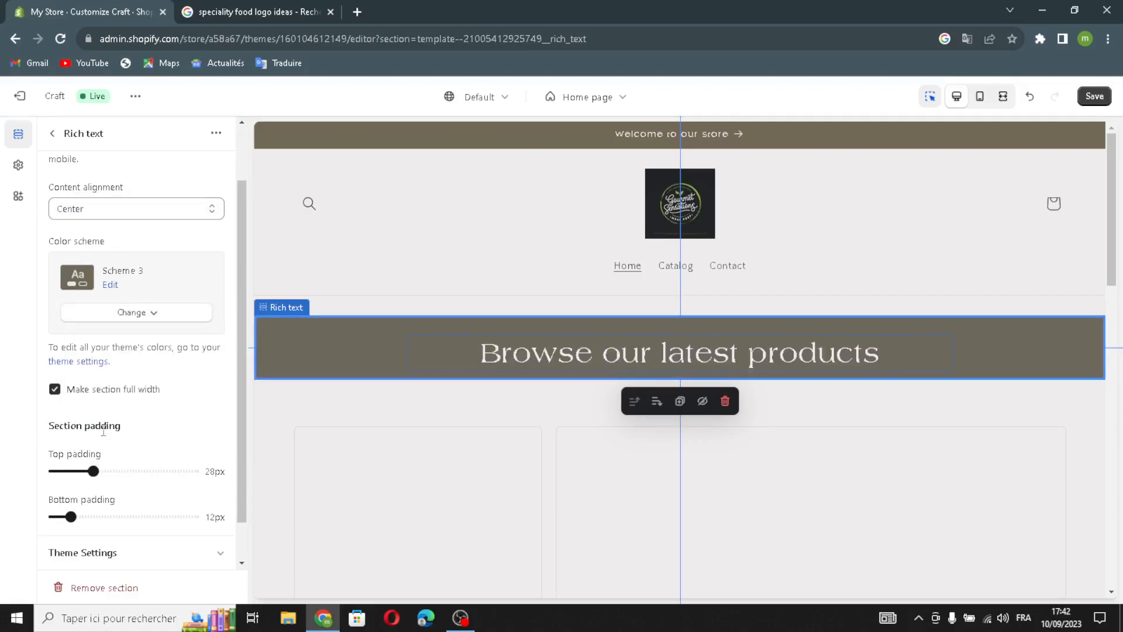
pyautogui.scroll(-1, 72, 448)
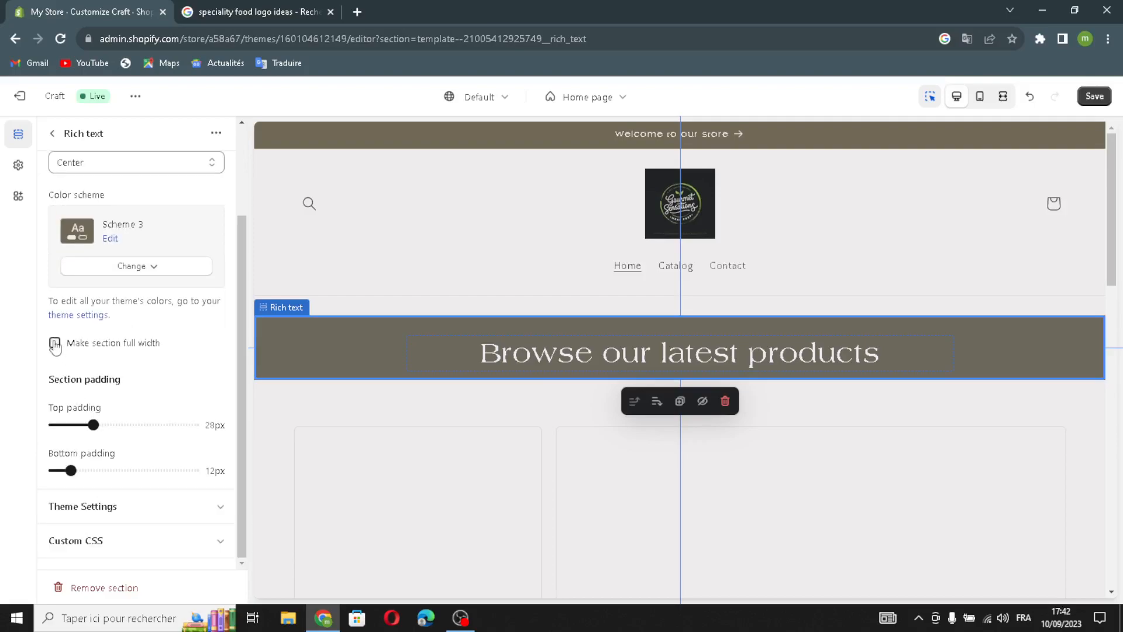
pyautogui.click(52, 133)
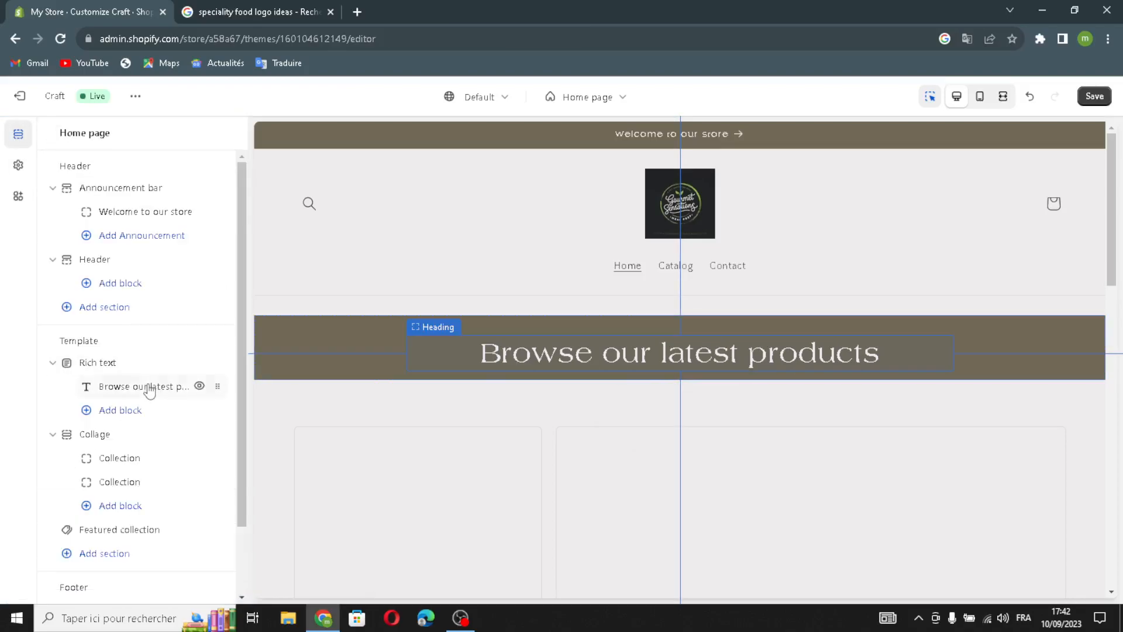
# Generate the Rich text heading from "speciality food", apply "Discover the Delights of Specialty Food.", and keep the heading size at Medium.
pyautogui.click(148, 389)
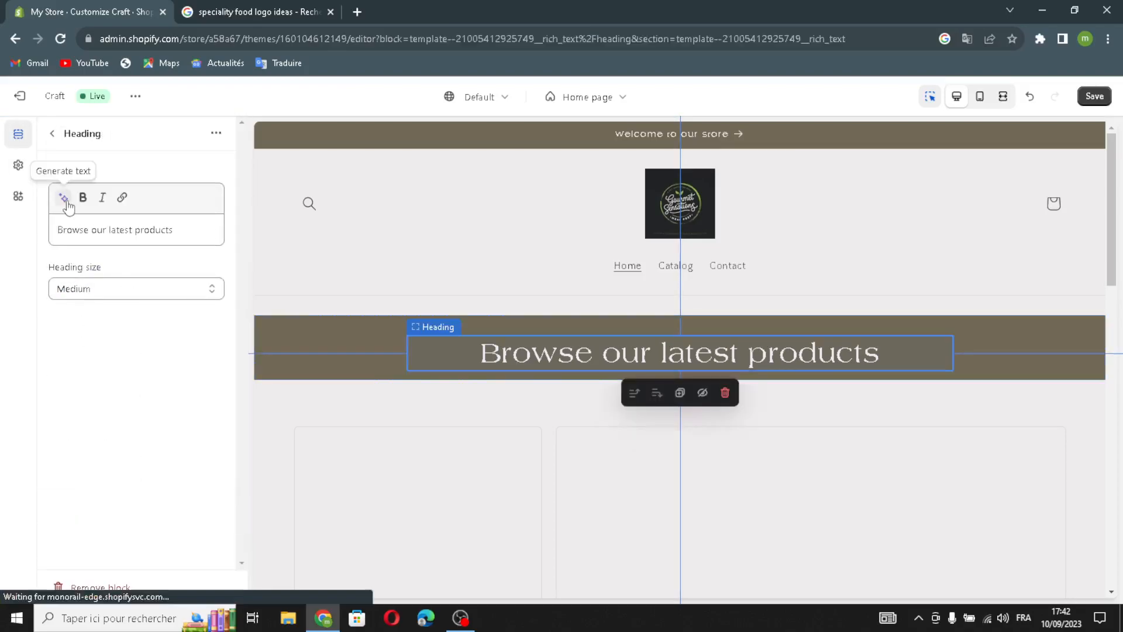
pyautogui.click(64, 199)
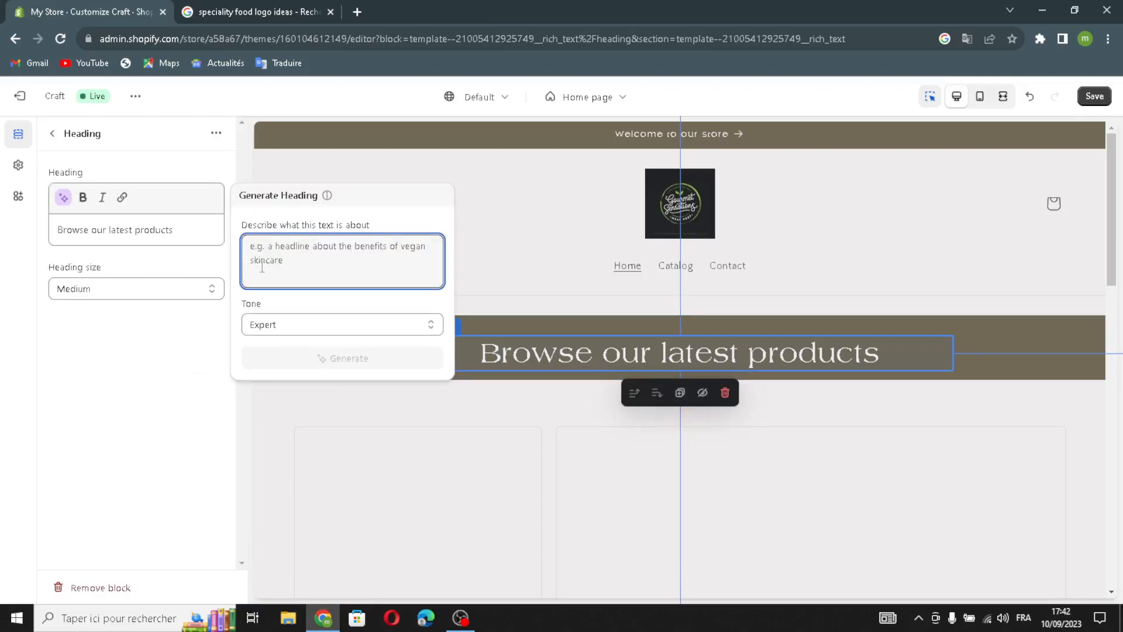
pyautogui.write('s')
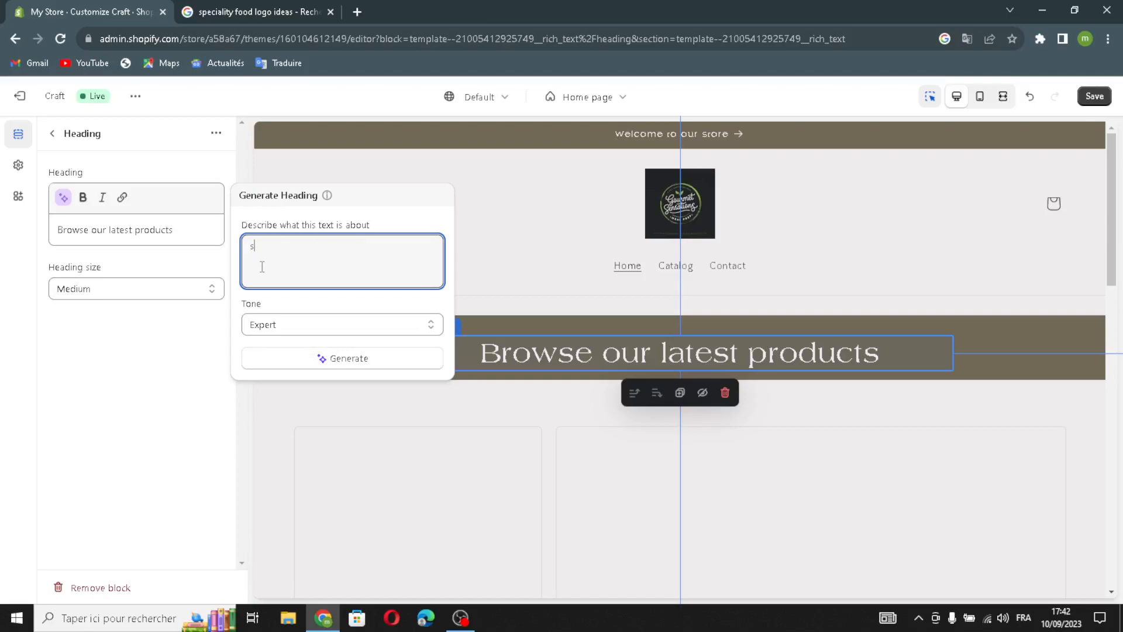
pyautogui.write('peciality food')
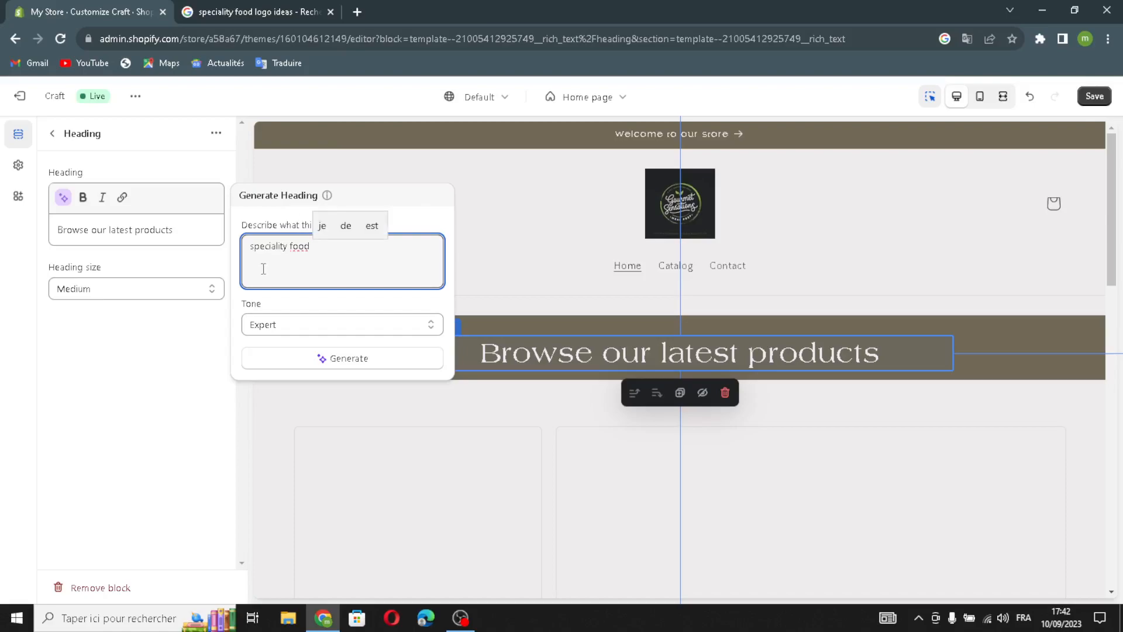
pyautogui.click(281, 356)
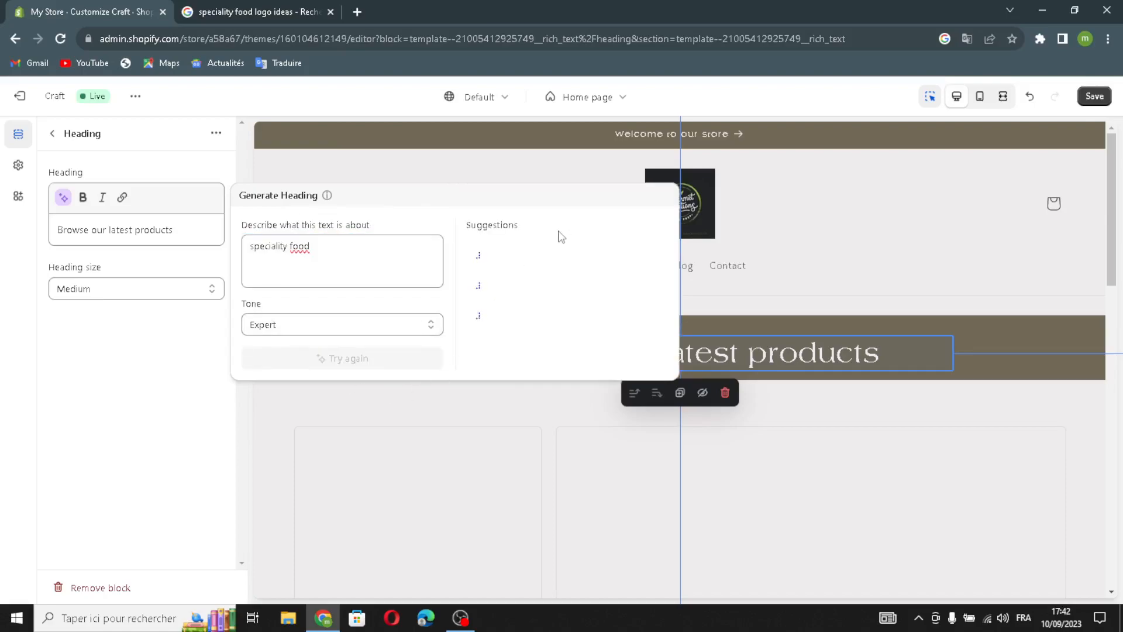
pyautogui.click(521, 255)
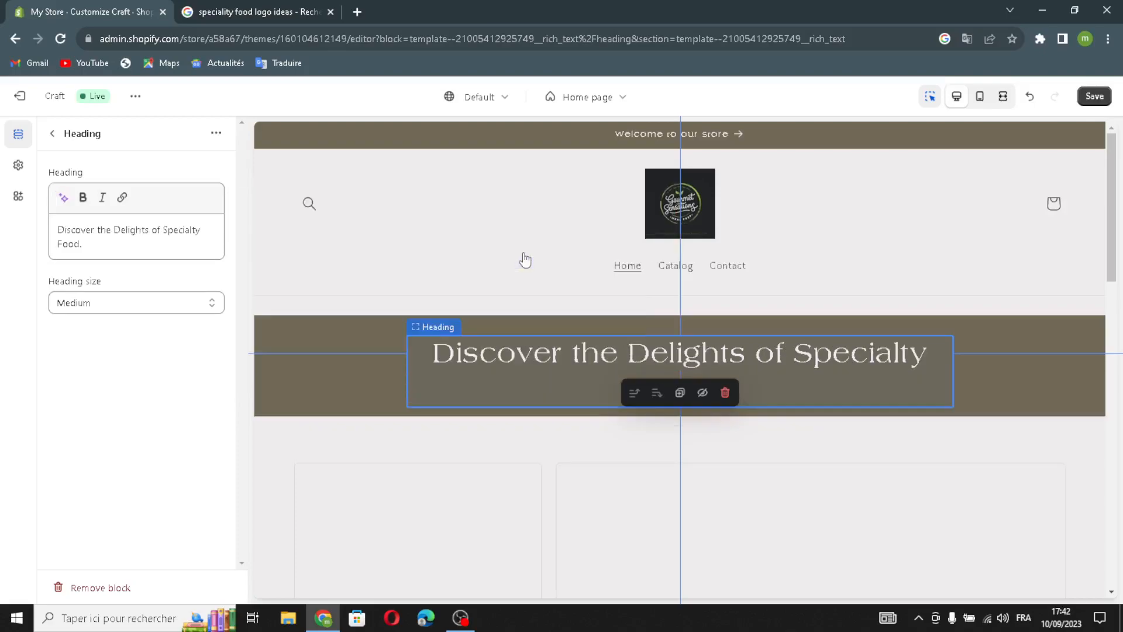
pyautogui.click(93, 302)
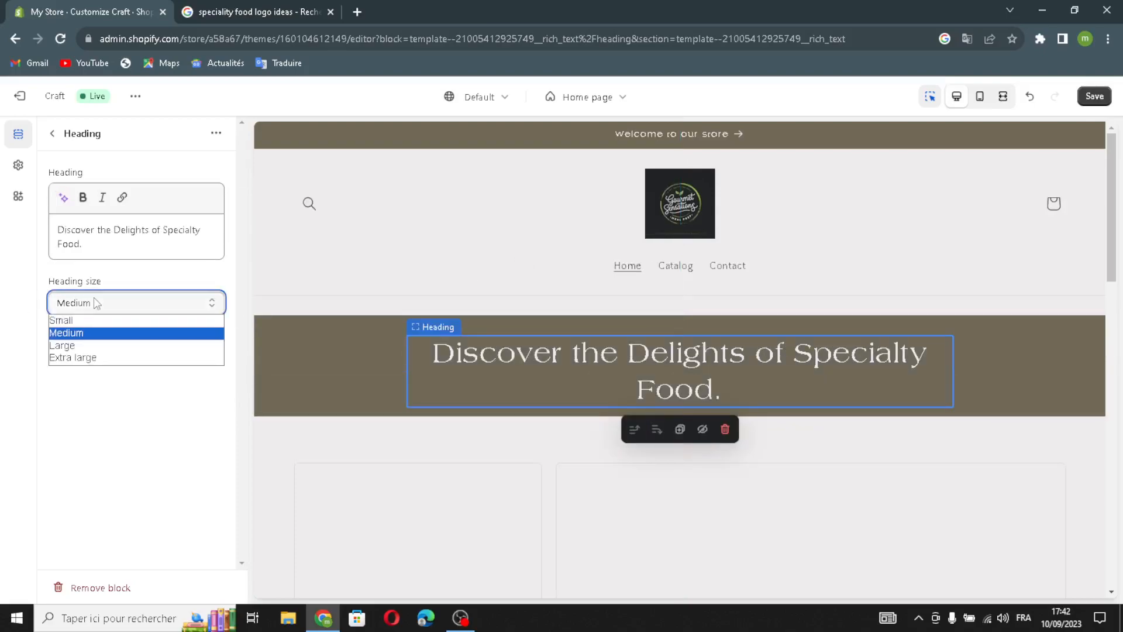
pyautogui.click(86, 323)
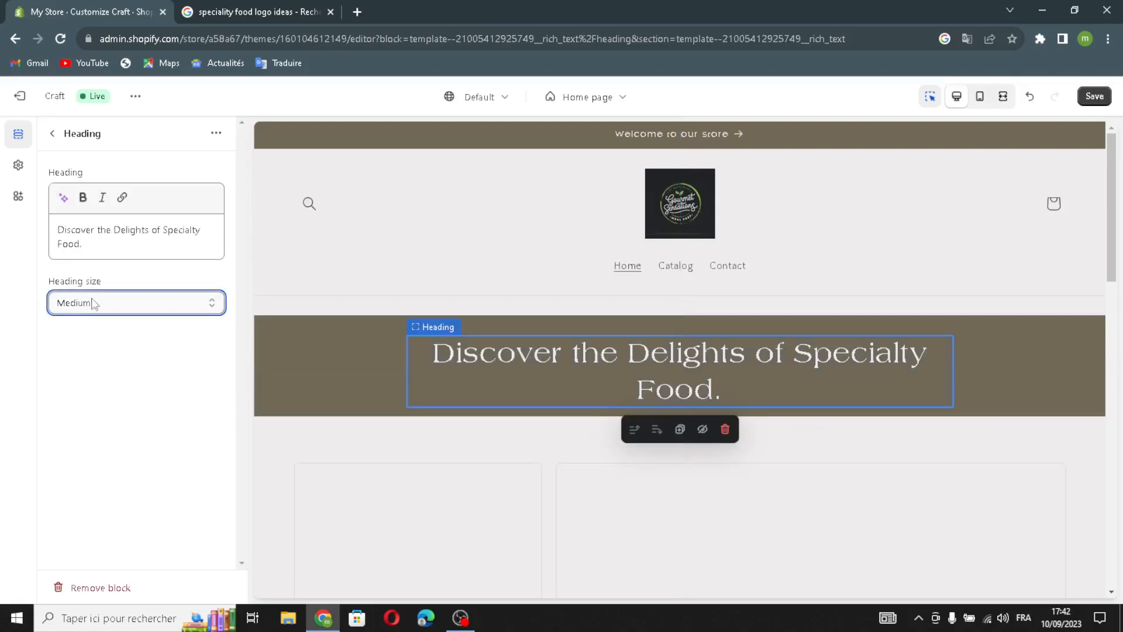
pyautogui.click(52, 138)
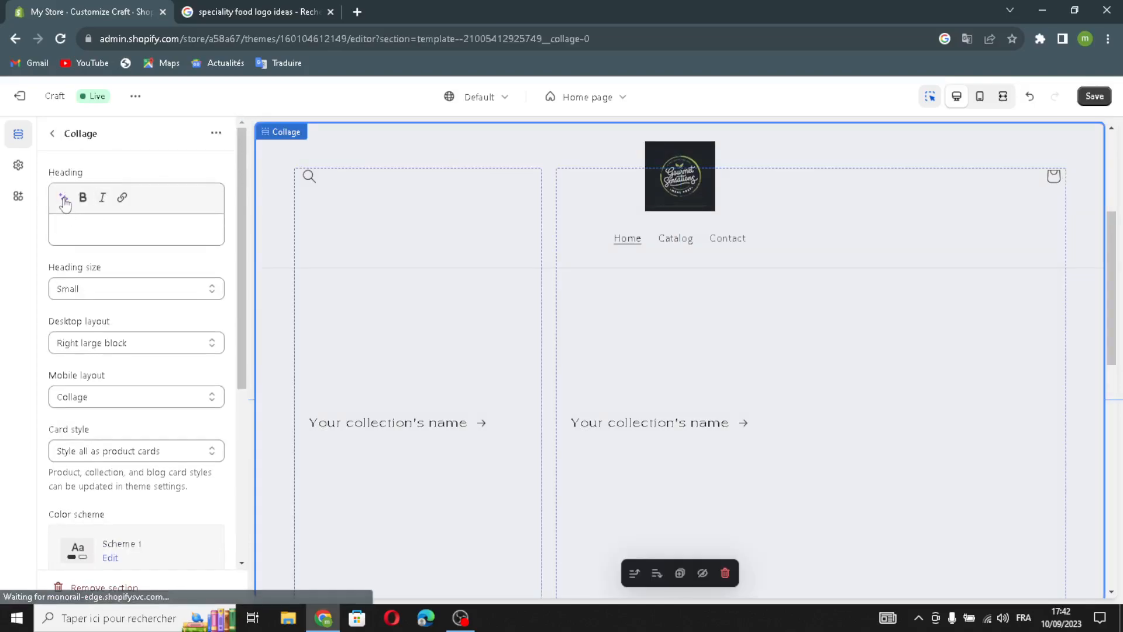
# Generate a heading for the Collage section from the description "speciality food" and apply "Discover the Delights of Specialty Food.".
pyautogui.click(63, 199)
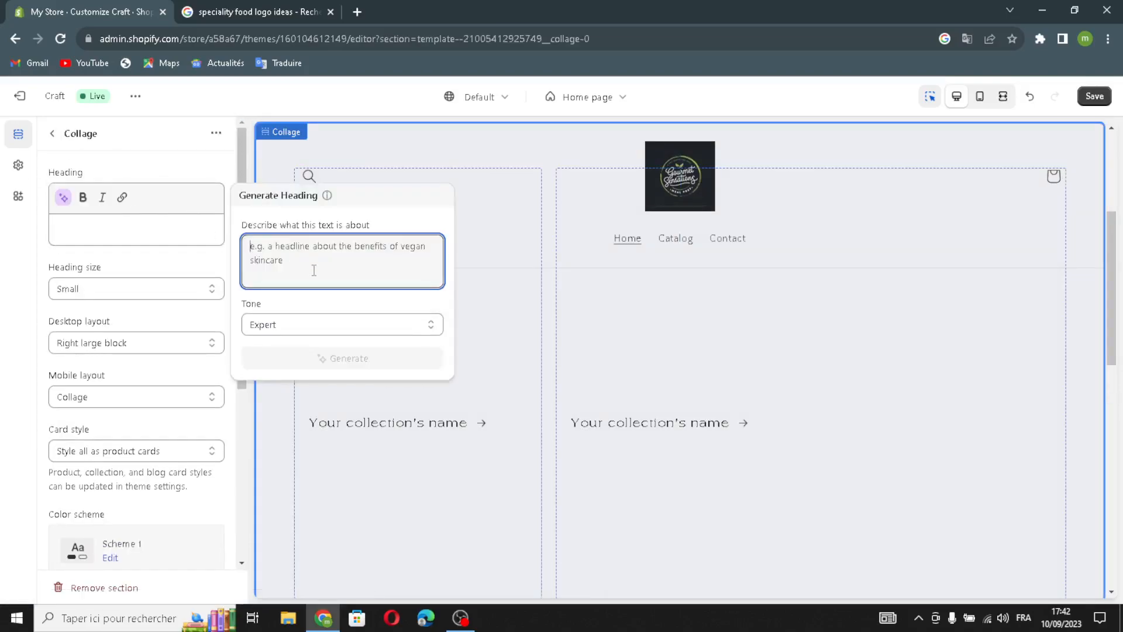
pyautogui.write('spe')
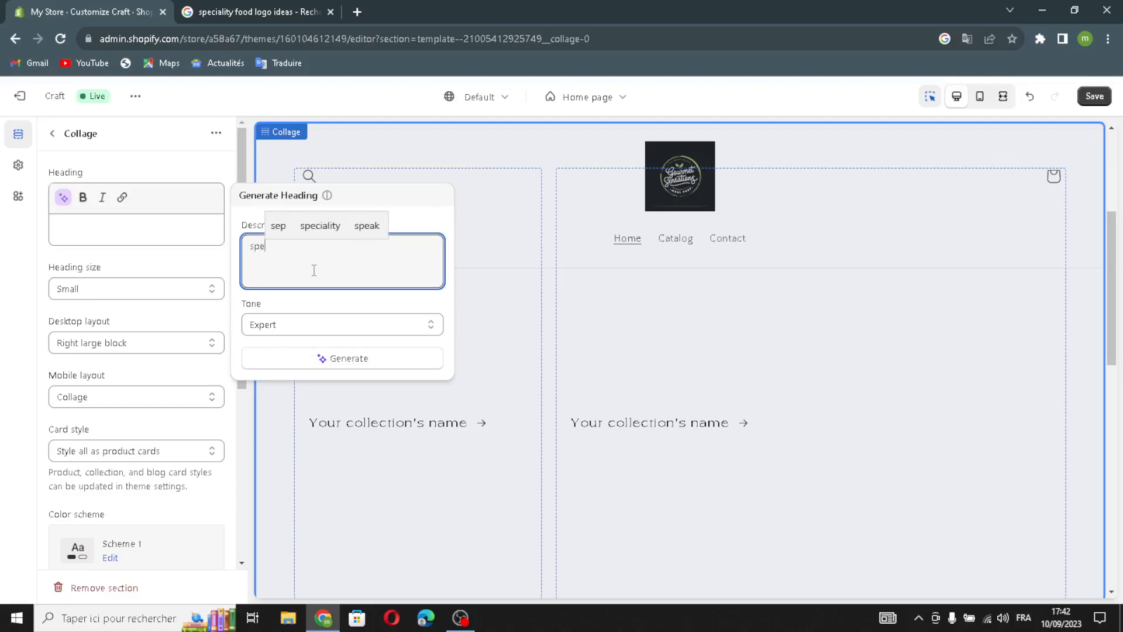
pyautogui.write('ciality f')
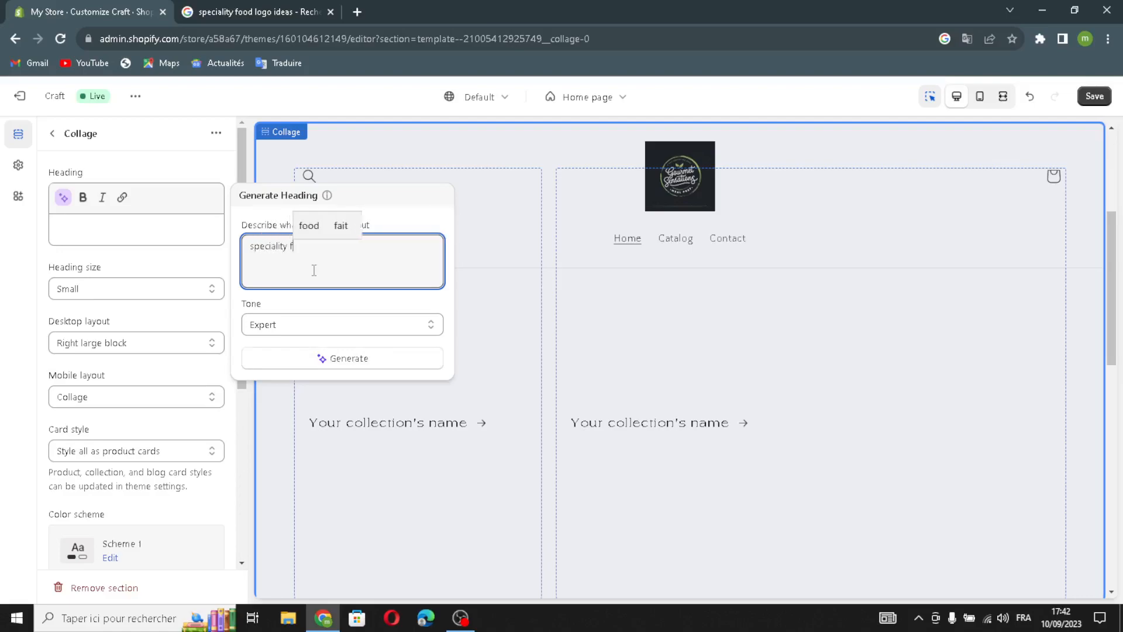
pyautogui.write('ood')
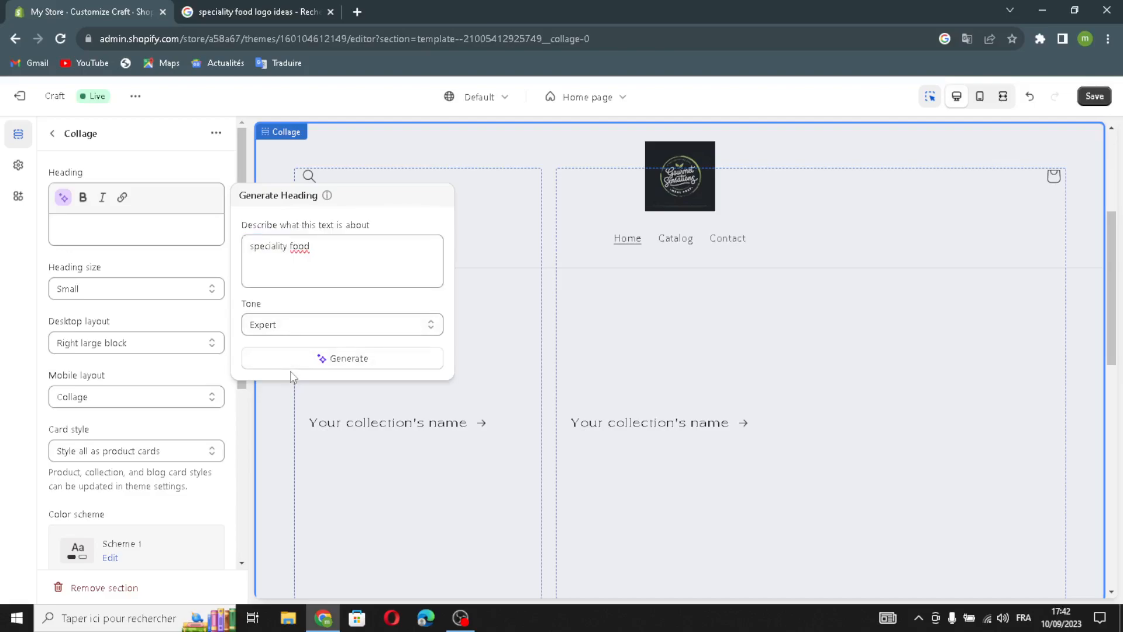
pyautogui.click(299, 359)
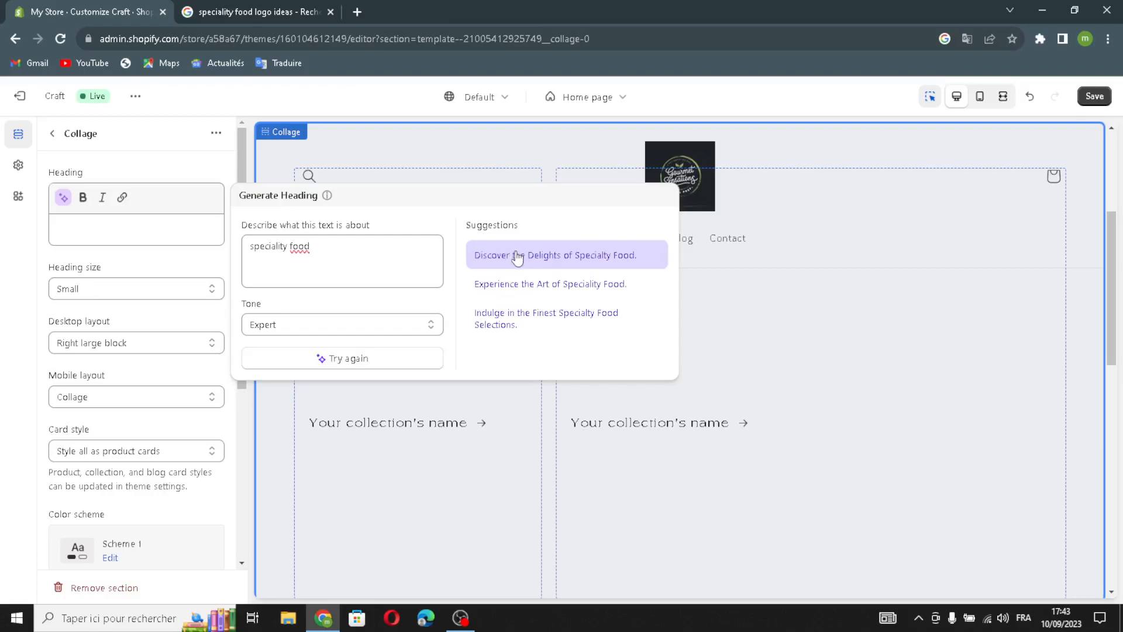
pyautogui.click(513, 258)
# Set the Collage section's heading size to Medium and desktop layout to Left large block, then return to the section list.
pyautogui.click(98, 303)
pyautogui.click(96, 331)
pyautogui.click(85, 357)
pyautogui.click(84, 374)
pyautogui.click(91, 413)
pyautogui.click(109, 414)
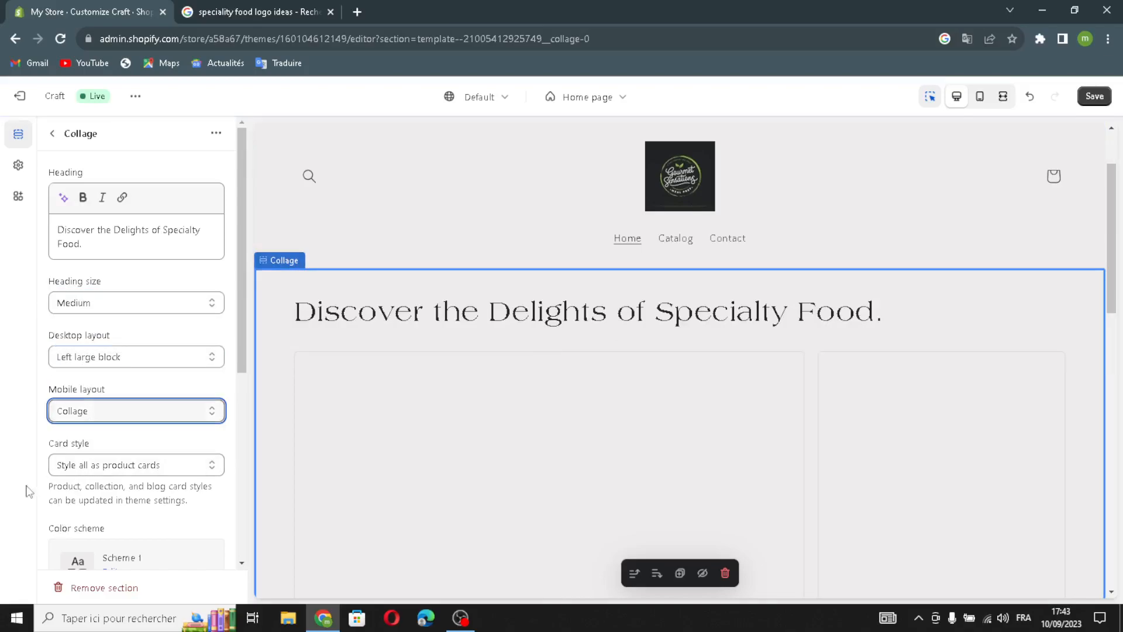
pyautogui.scroll(-5, 94, 480)
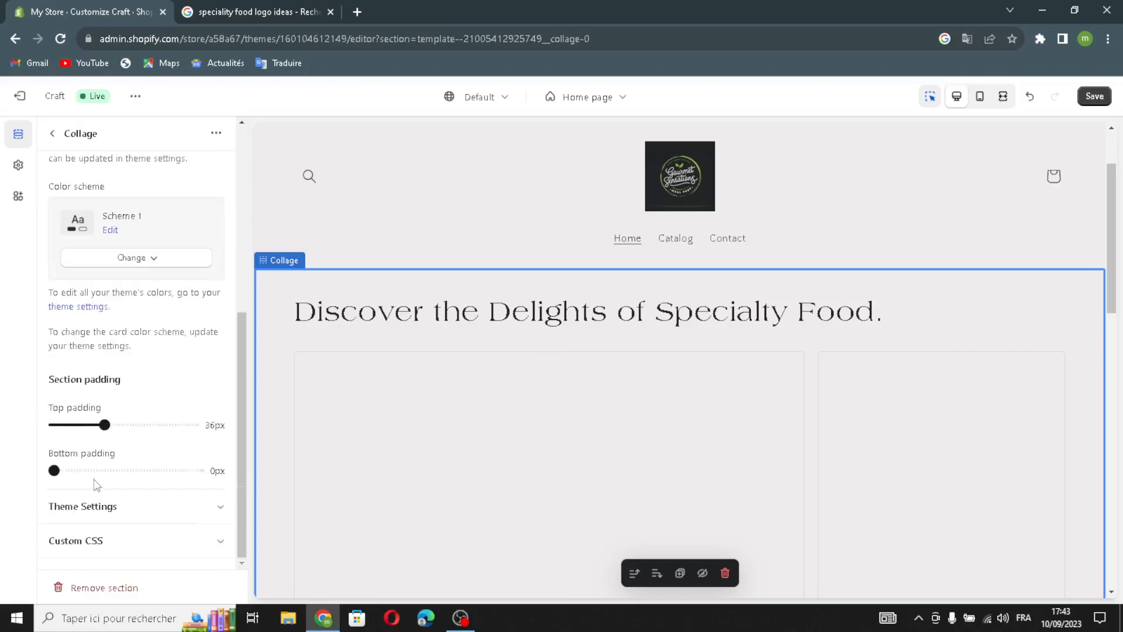
pyautogui.scroll(5, 62, 486)
pyautogui.click(54, 134)
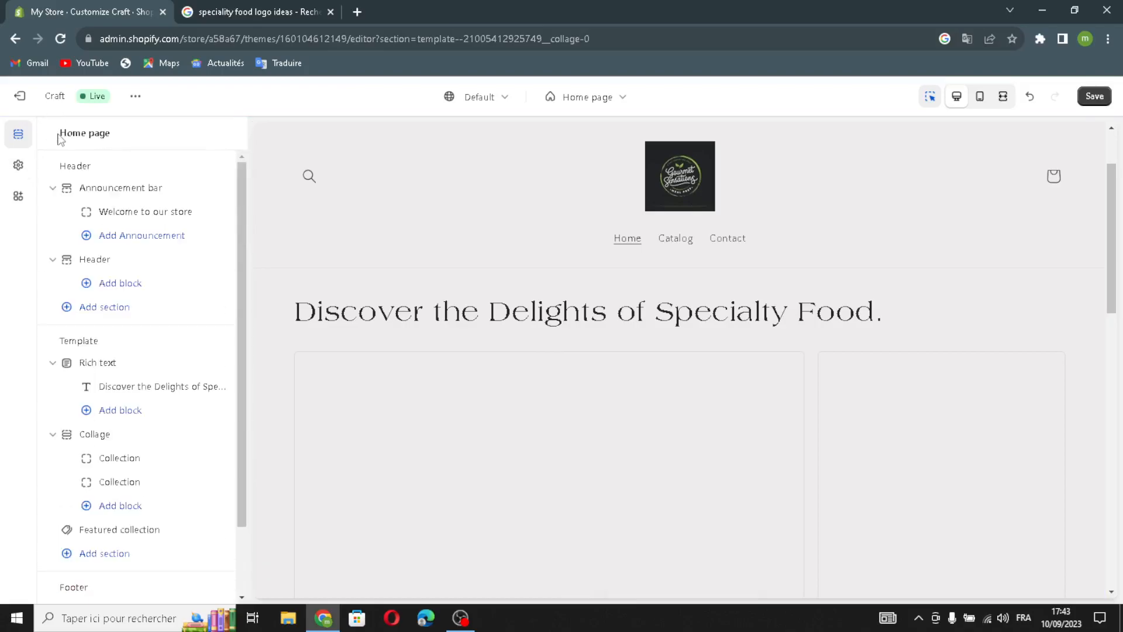
# Generate a heading for the Featured collection section from "speciality food" and apply "Discover the Exquisite World of Speciality Food.".
pyautogui.scroll(-1, 95, 280)
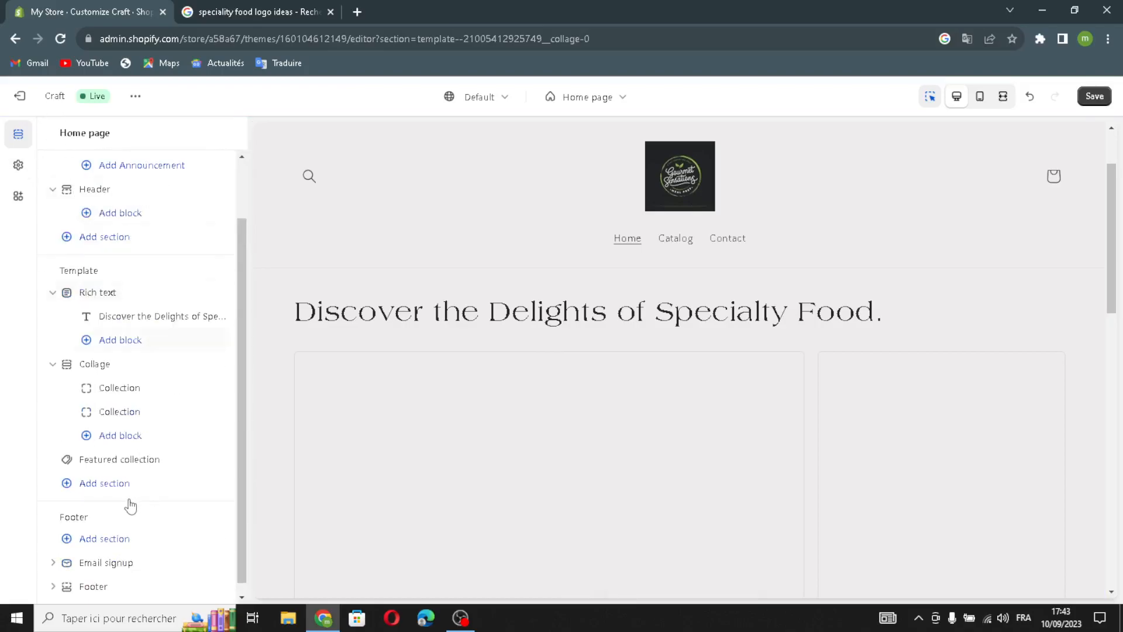
pyautogui.click(116, 468)
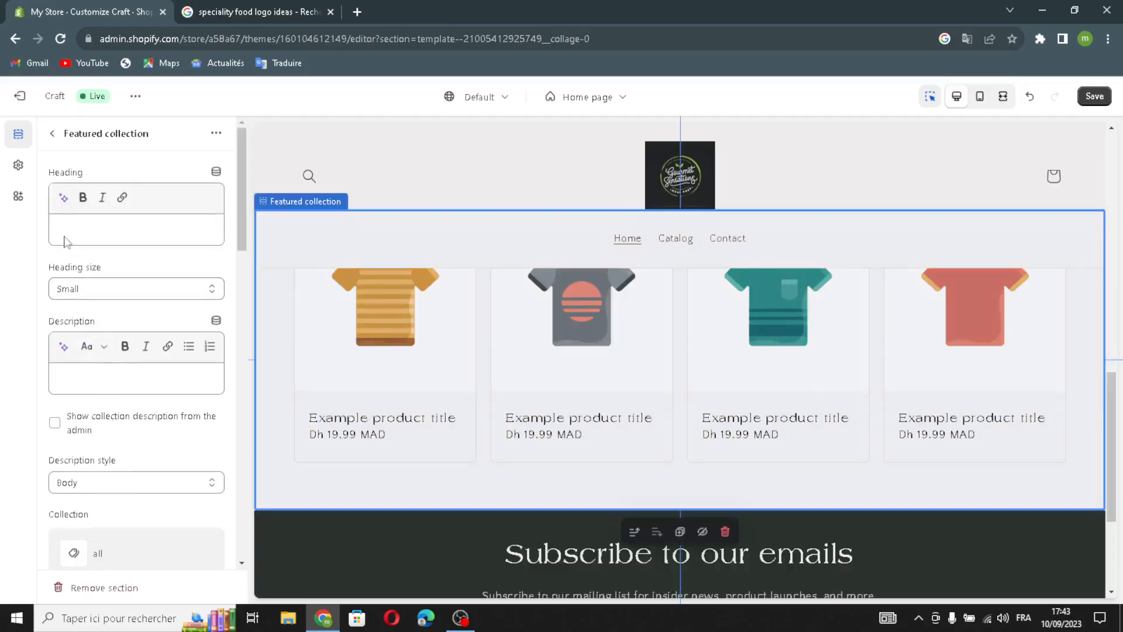
pyautogui.click(64, 198)
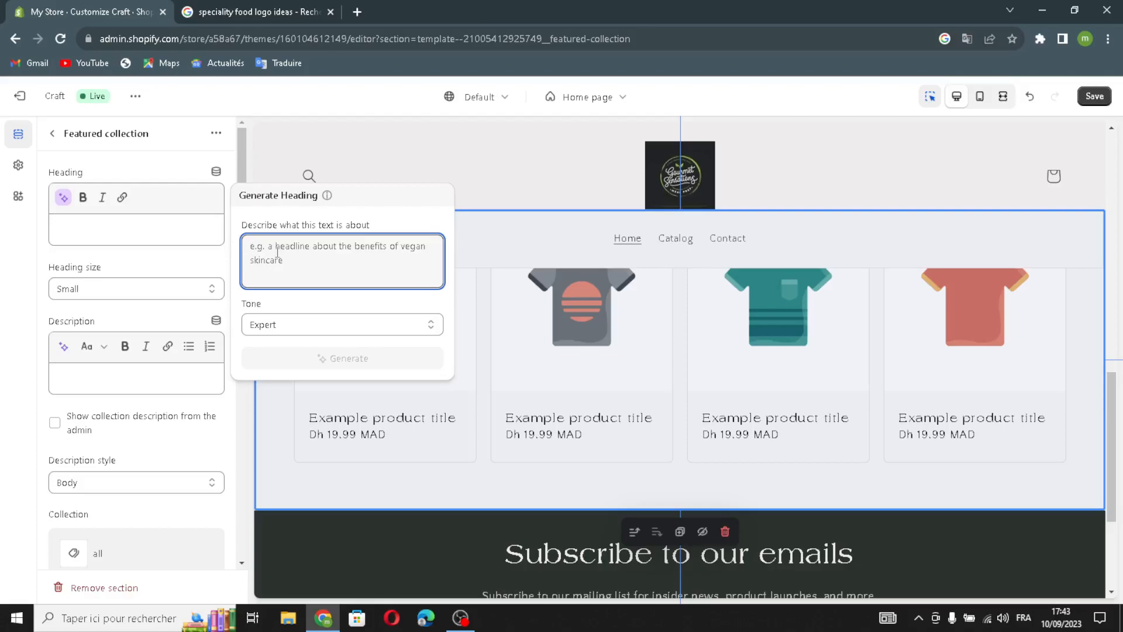
pyautogui.write('speci')
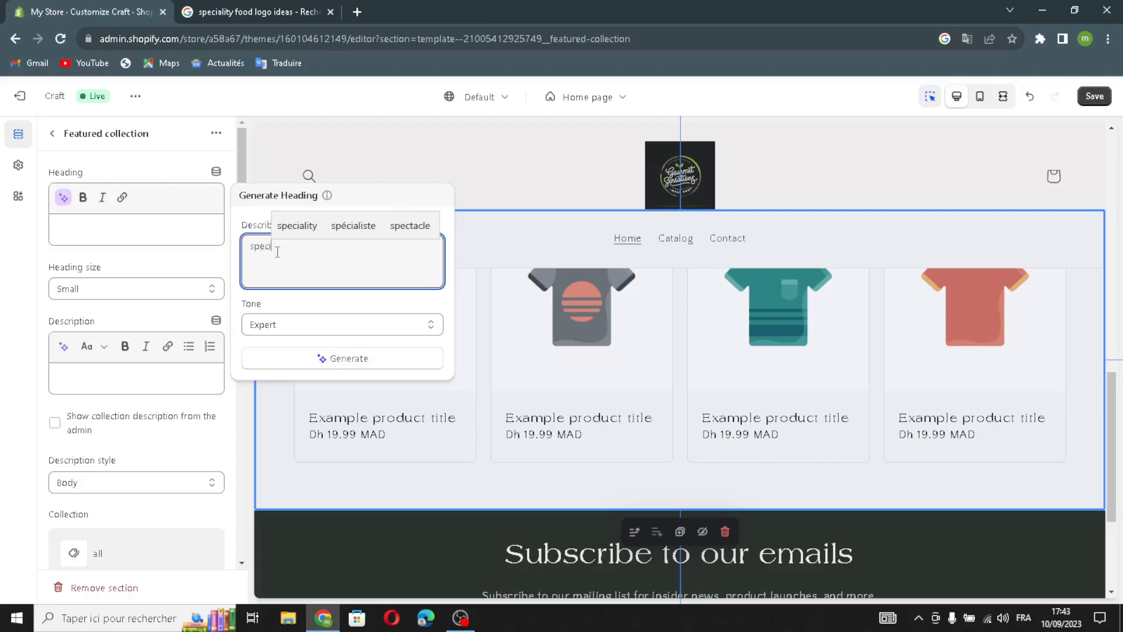
pyautogui.write('ality food')
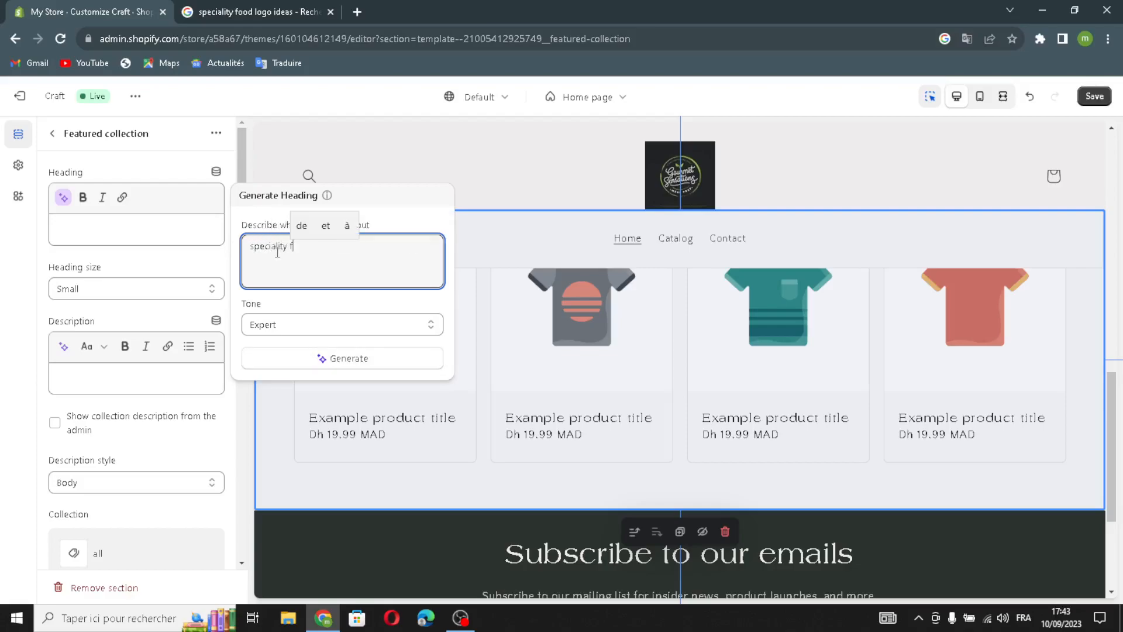
pyautogui.click(267, 366)
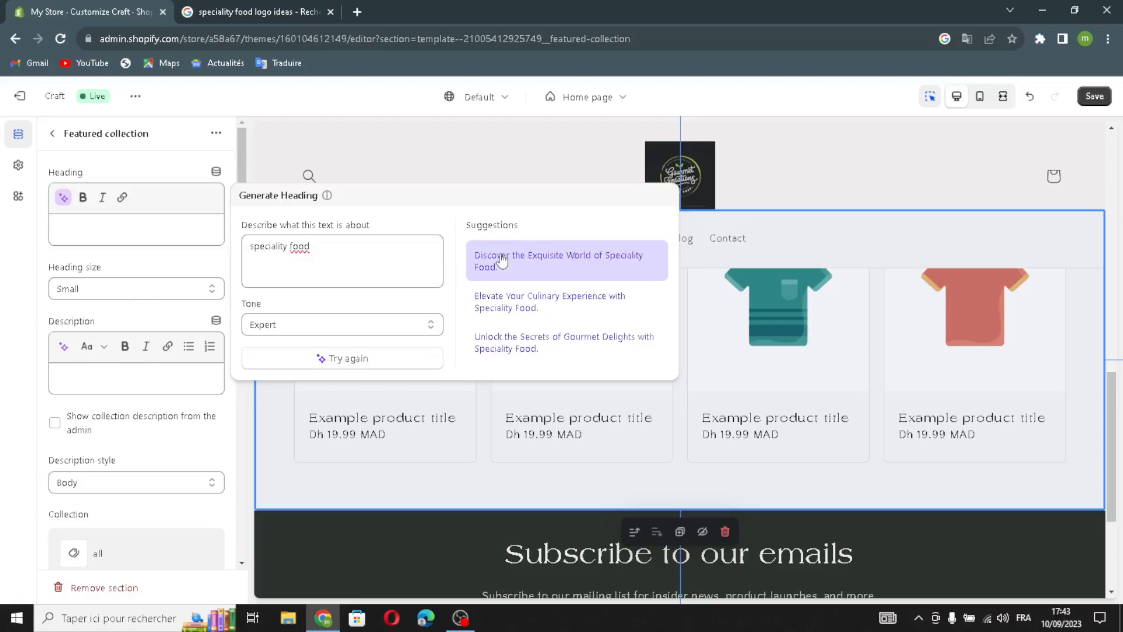
pyautogui.click(488, 270)
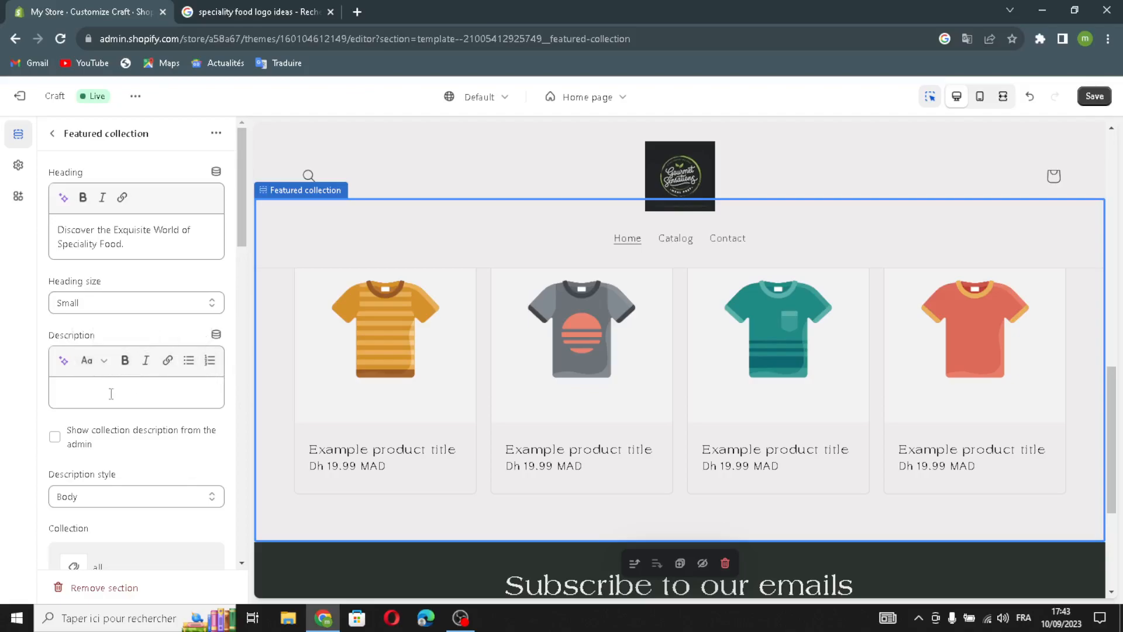
# Show the collection description from the admin in the Featured collection section, keeping the description style at Body.
pyautogui.click(56, 439)
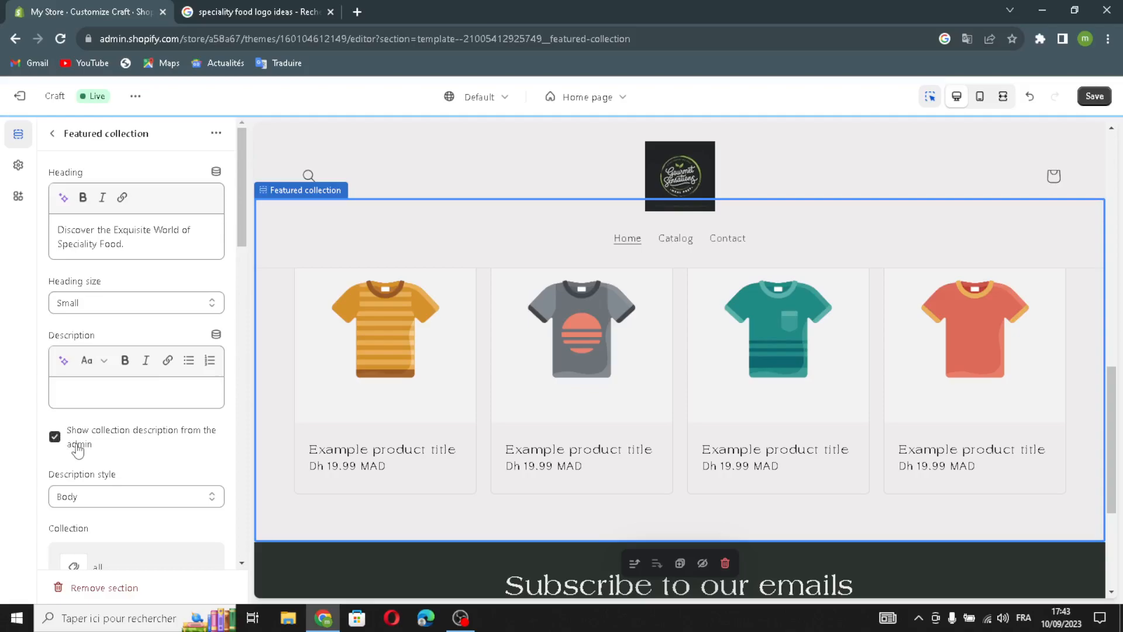
pyautogui.scroll(-1, 172, 450)
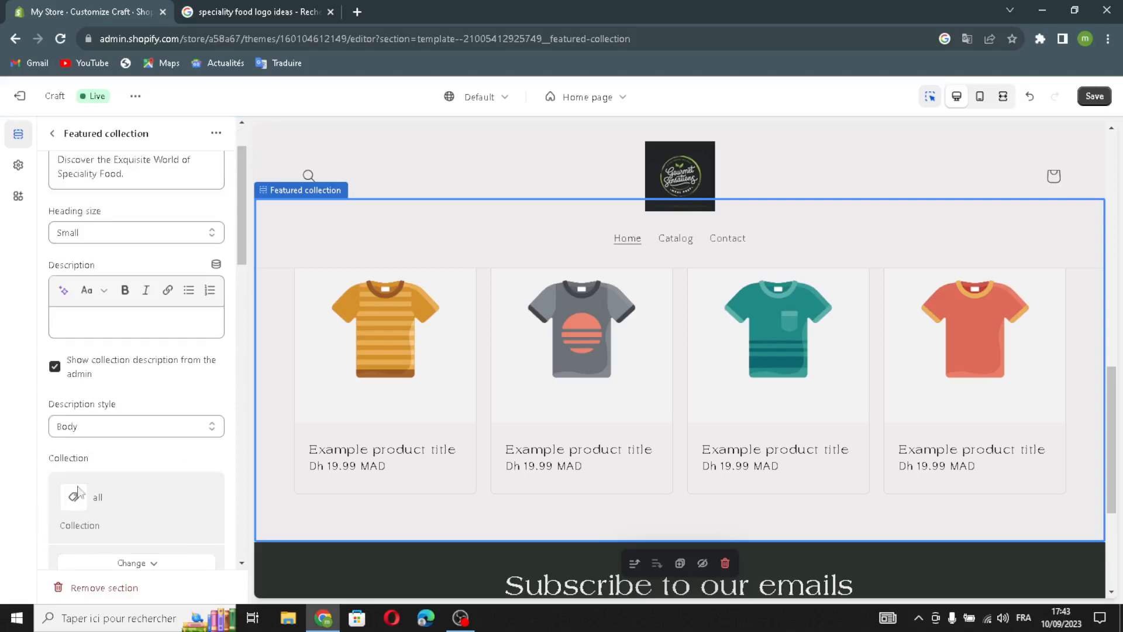
pyautogui.click(133, 425)
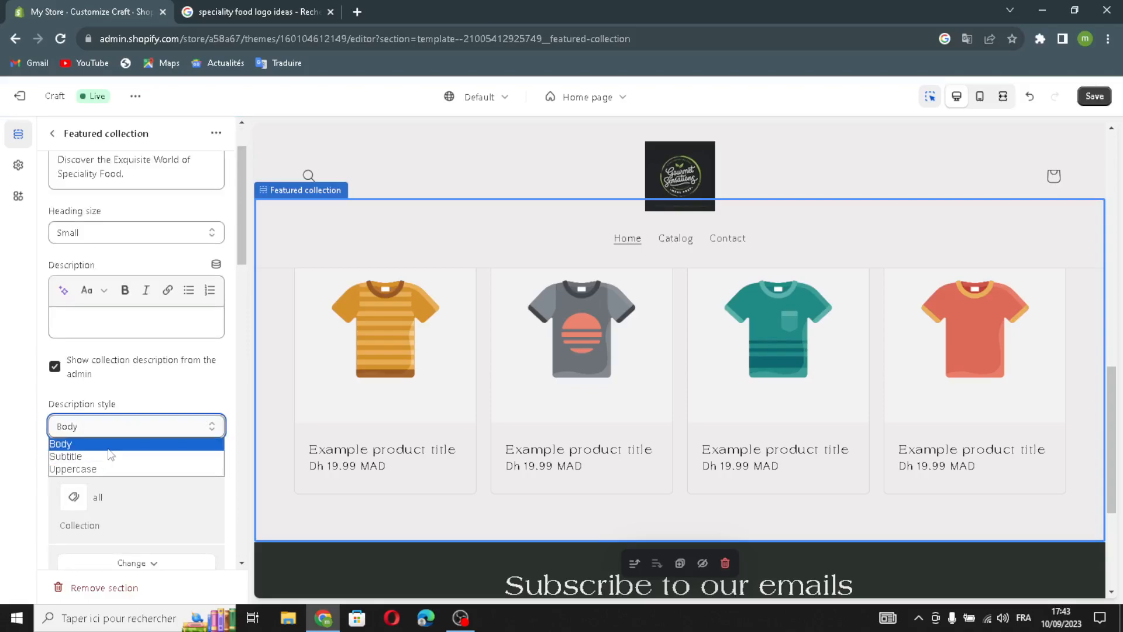
pyautogui.scroll(-2, 111, 457)
pyautogui.click(120, 431)
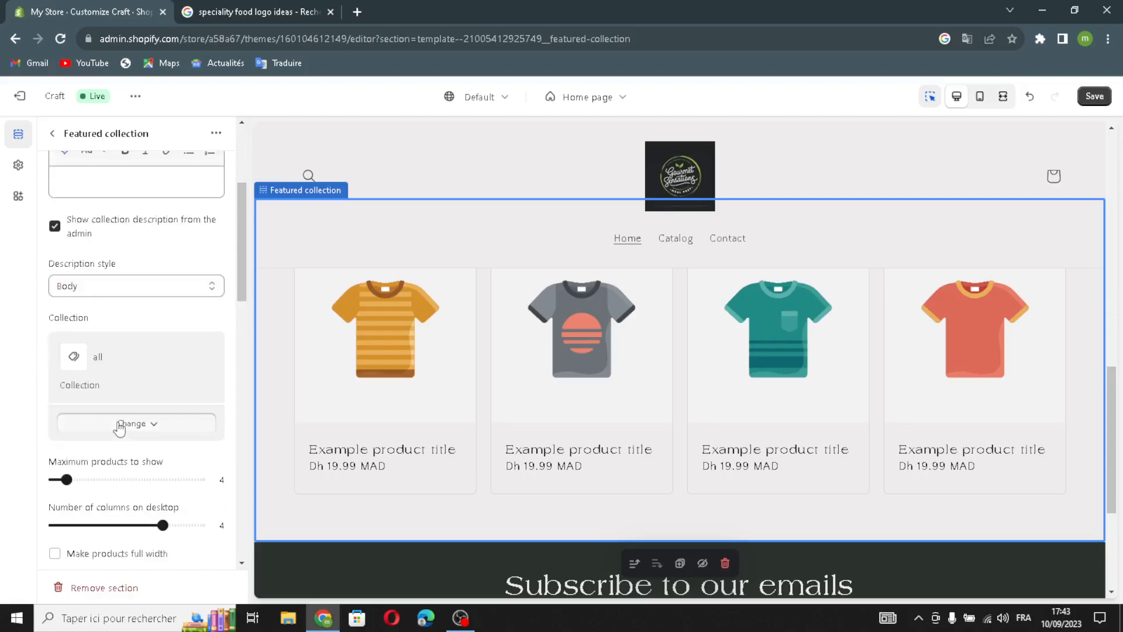
pyautogui.click(123, 433)
# Make the featured products full width and enable both the "View all" option and the carousel on desktop.
pyautogui.scroll(-2, 111, 485)
pyautogui.click(55, 413)
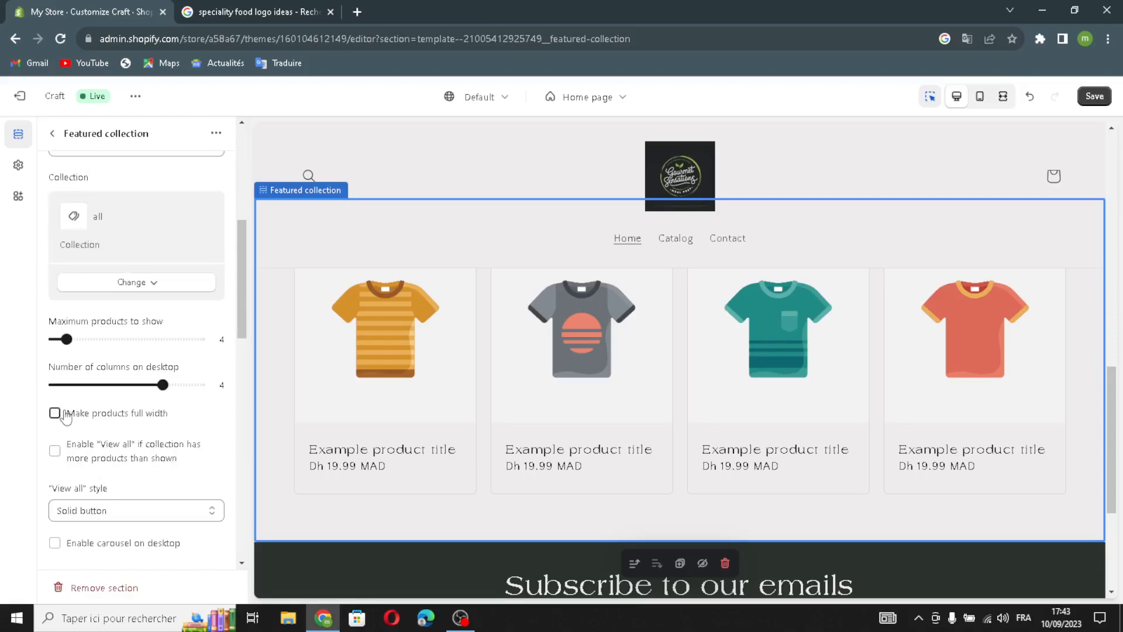
pyautogui.click(54, 450)
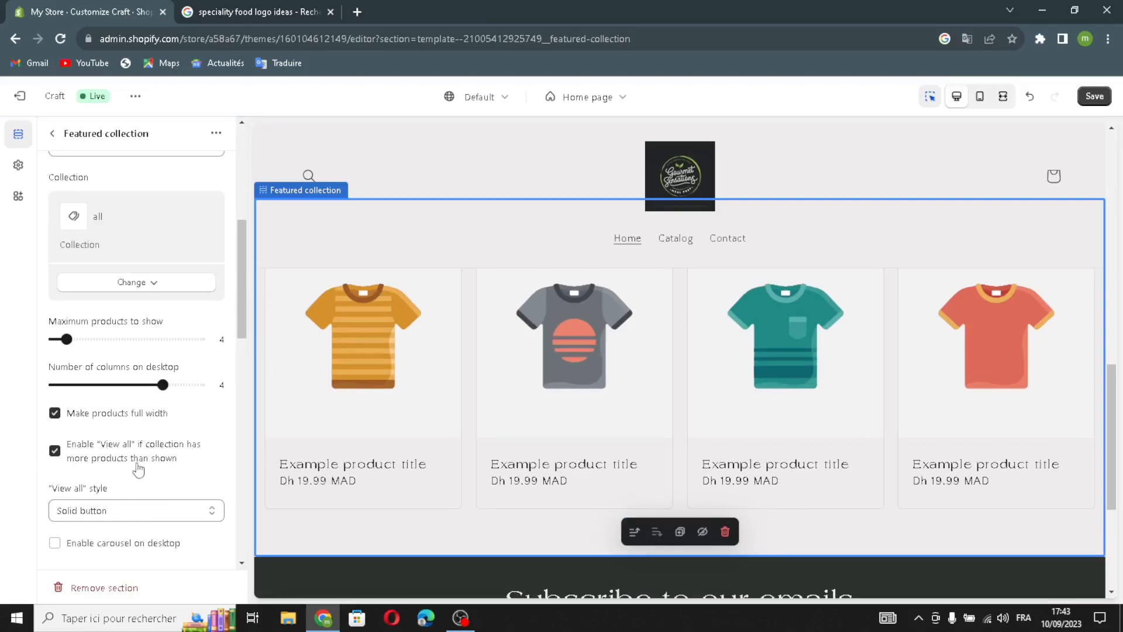
pyautogui.scroll(-1, 123, 489)
pyautogui.click(54, 473)
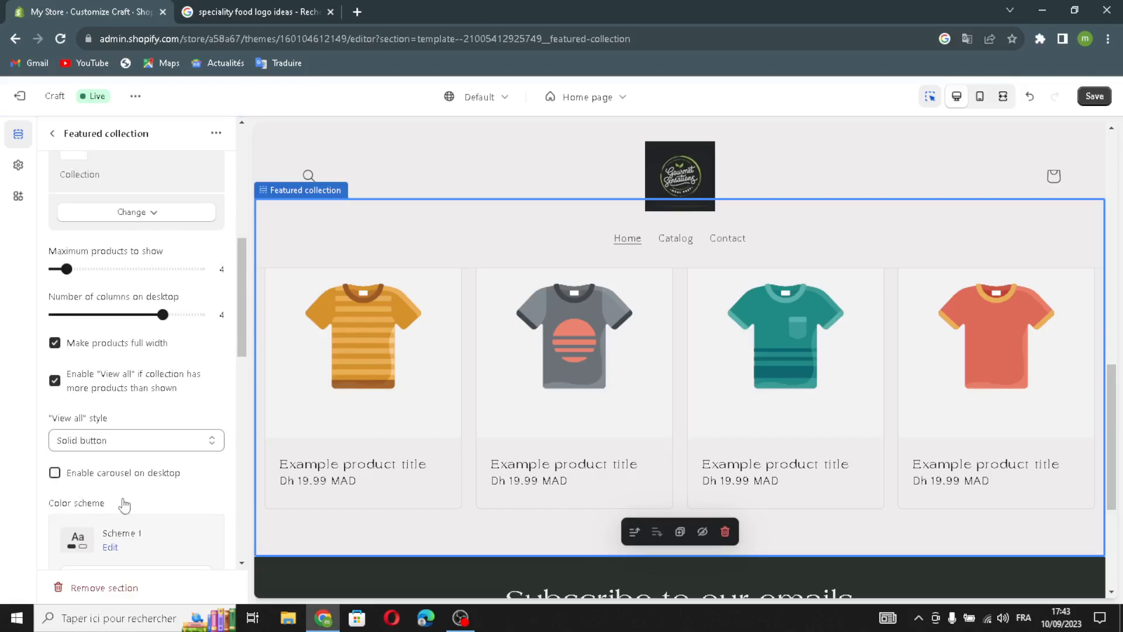
# Enable showing the second image on hover for the Featured collection's product cards.
pyautogui.scroll(-3, 140, 506)
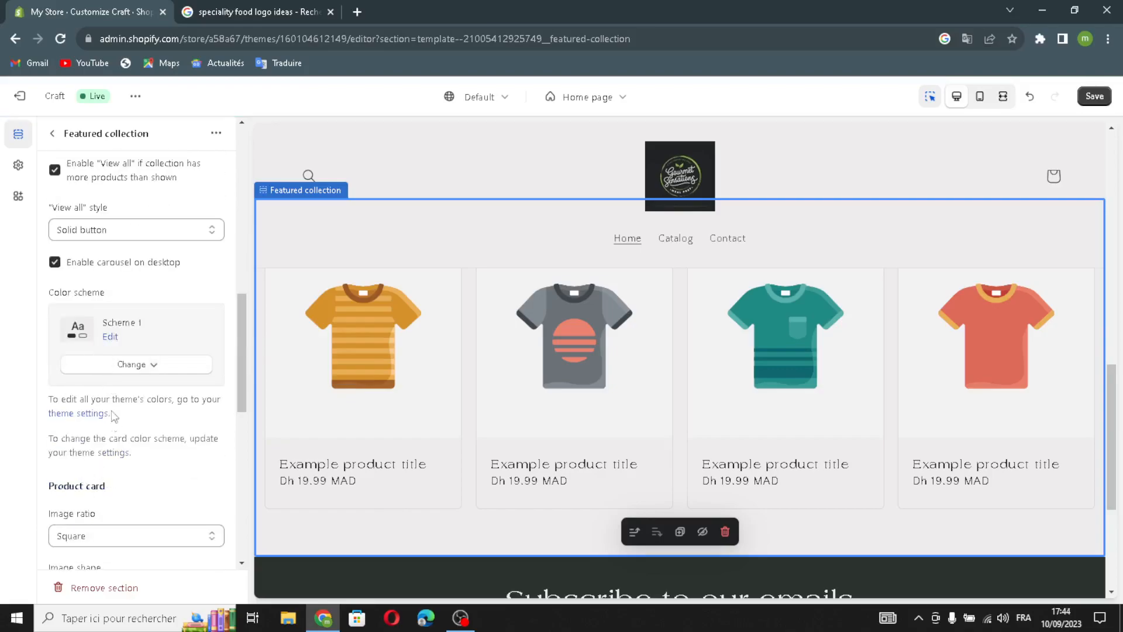
pyautogui.click(115, 375)
pyautogui.click(115, 374)
pyautogui.scroll(-2, 125, 477)
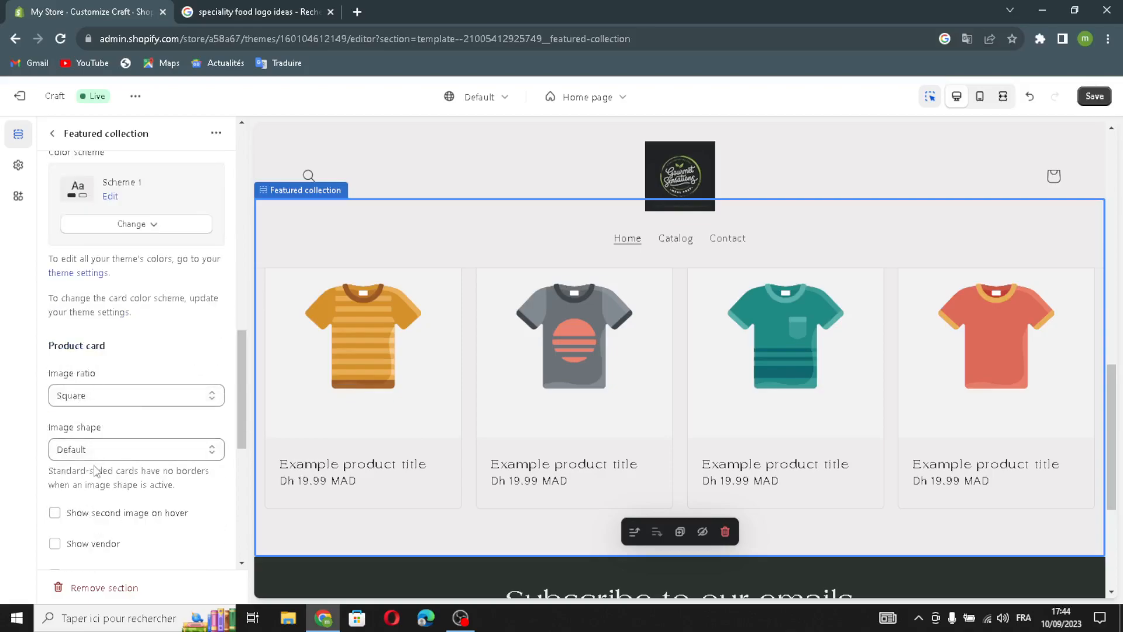
pyautogui.click(54, 513)
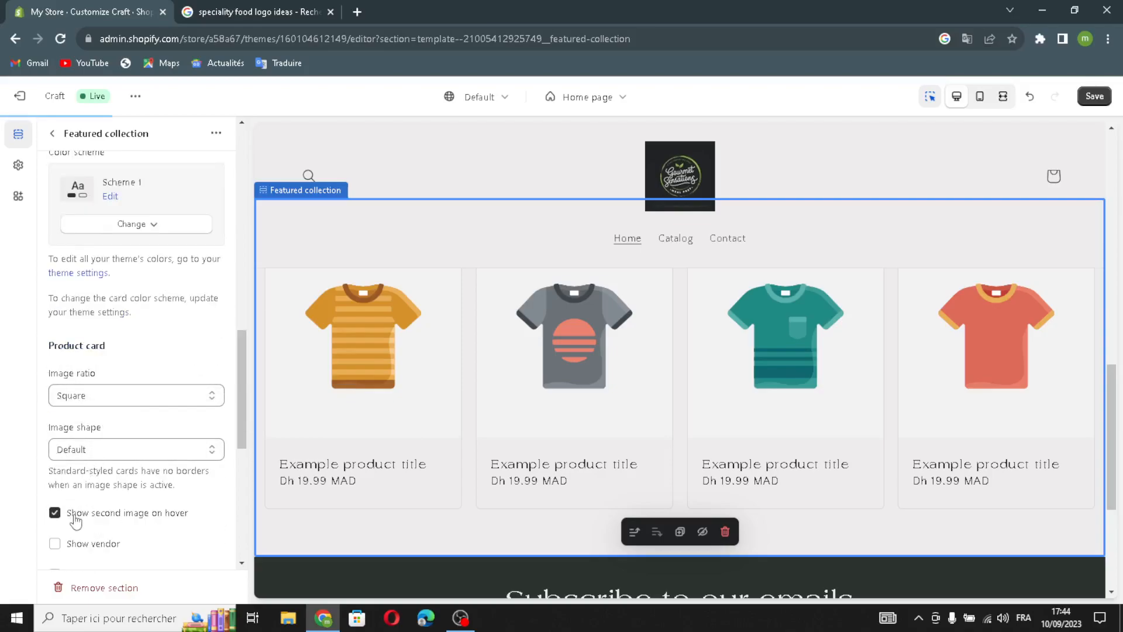
pyautogui.scroll(-1, 59, 515)
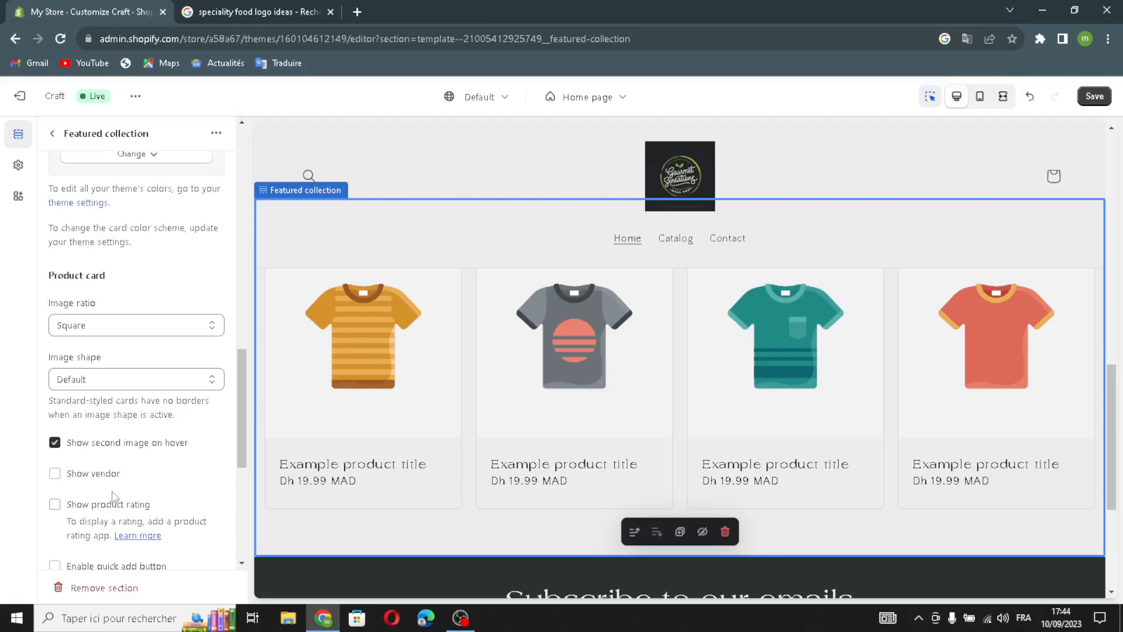
# Show the vendor and the product rating on the Featured collection's product cards, and leave the section's settings.
pyautogui.click(59, 475)
pyautogui.click(54, 504)
pyautogui.scroll(-1, 70, 536)
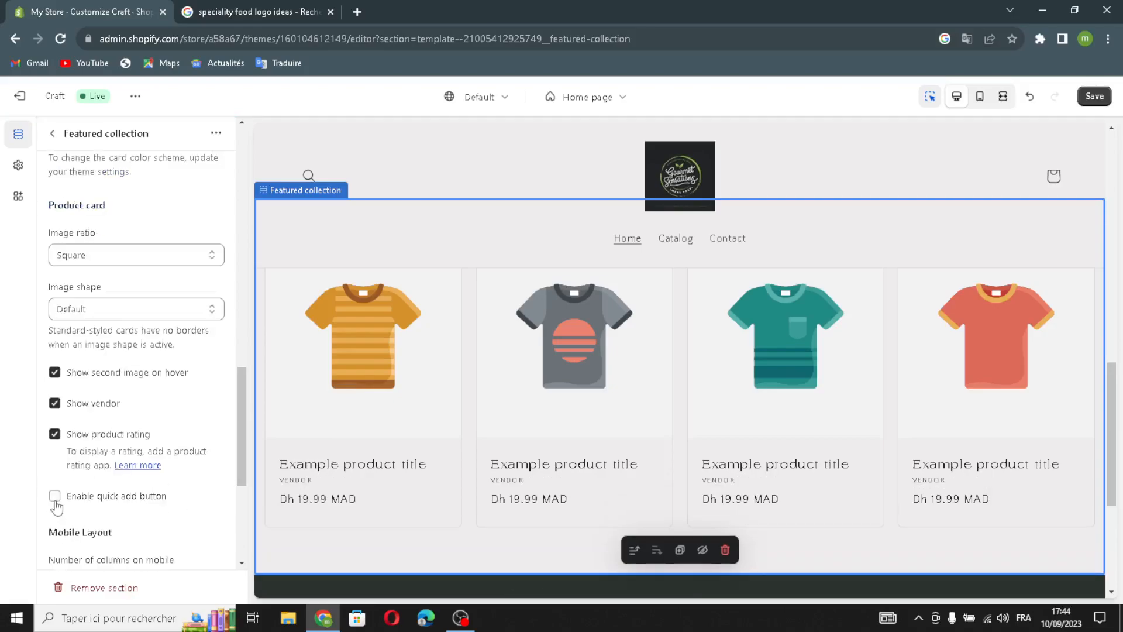
pyautogui.click(52, 136)
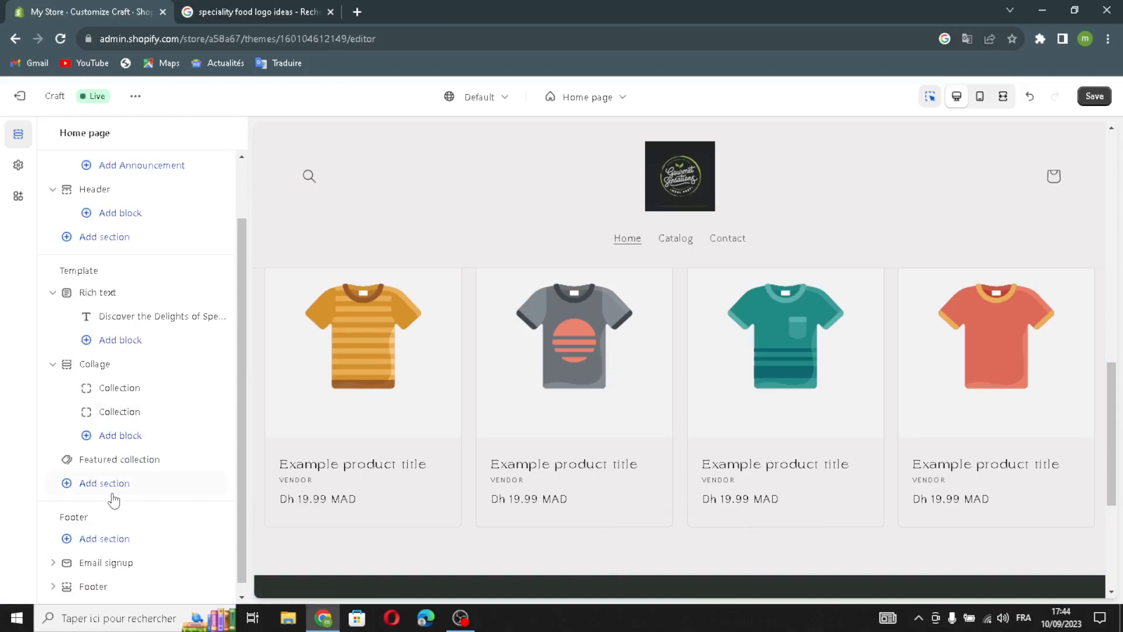
pyautogui.click(88, 489)
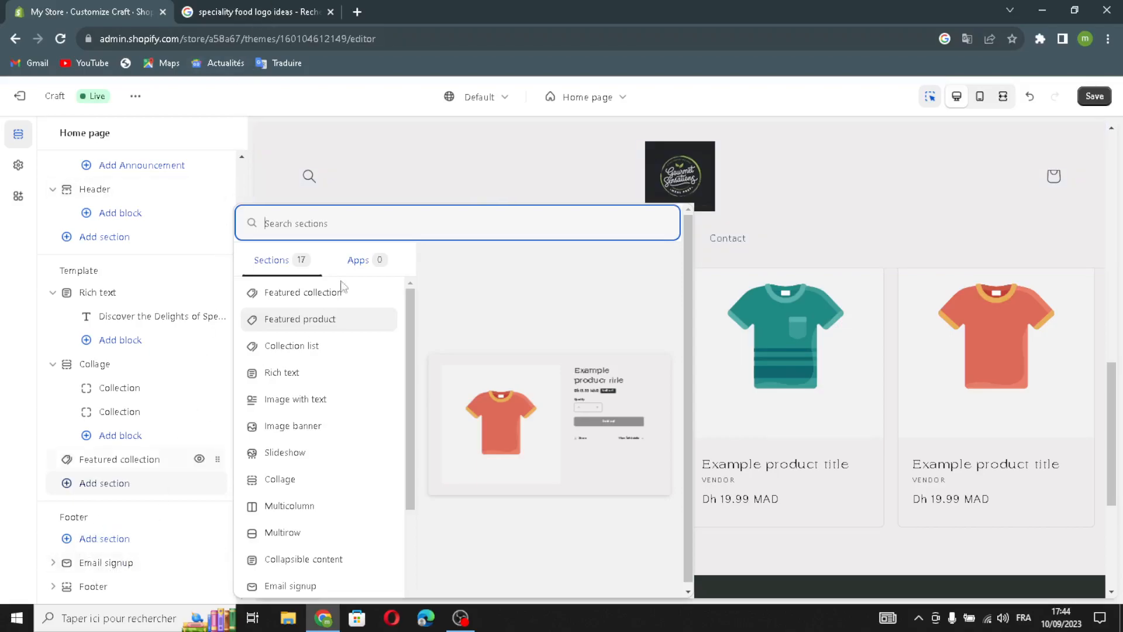
pyautogui.click(375, 174)
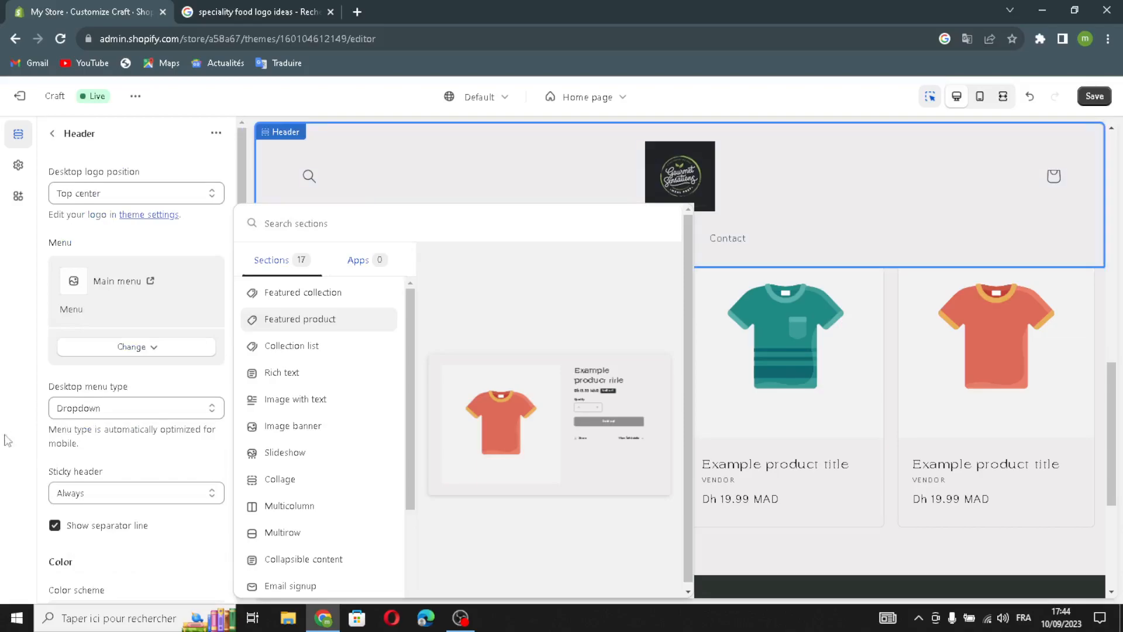
pyautogui.click(6, 443)
pyautogui.click(52, 134)
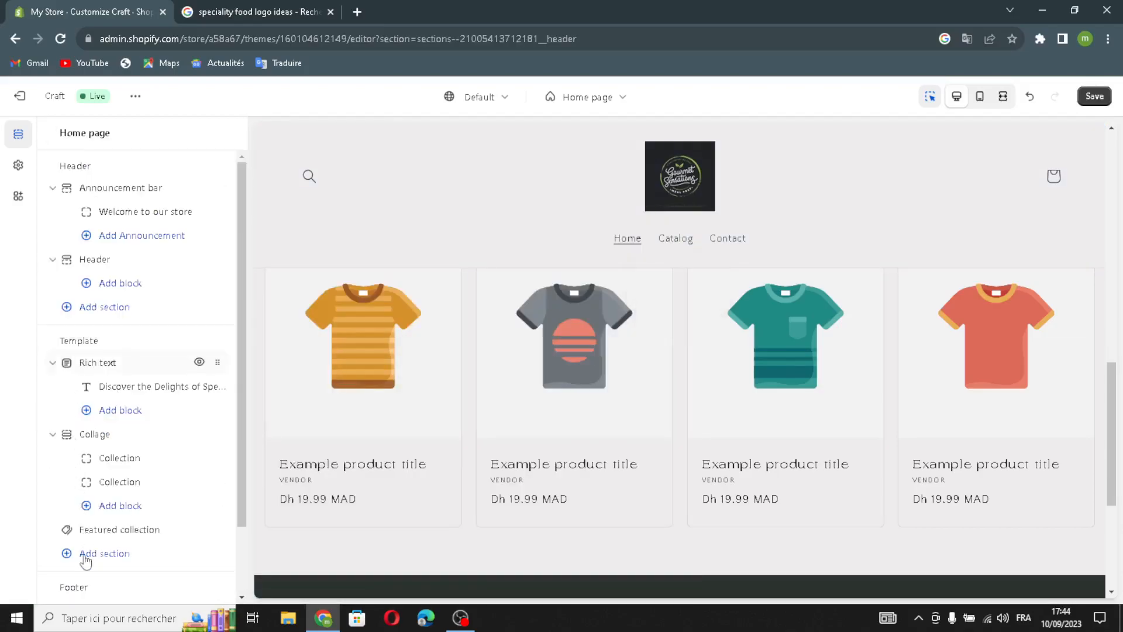
pyautogui.click(94, 259)
pyautogui.click(53, 137)
# Review the Email signup section's color scheme, width and padding settings in the footer group.
pyautogui.scroll(-3, 123, 521)
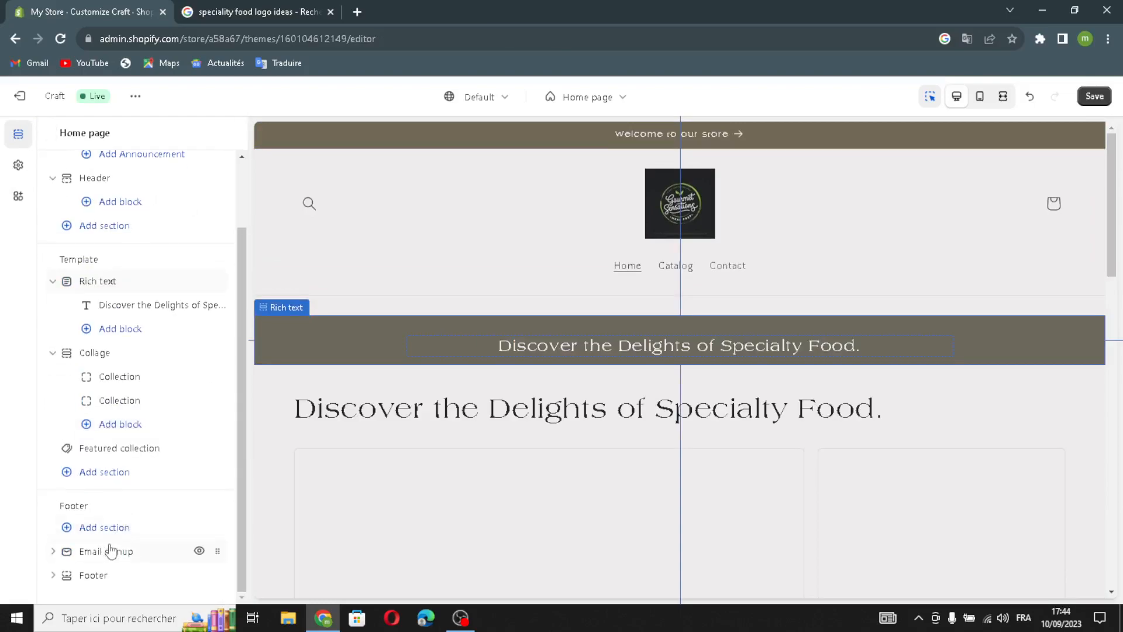
pyautogui.click(111, 551)
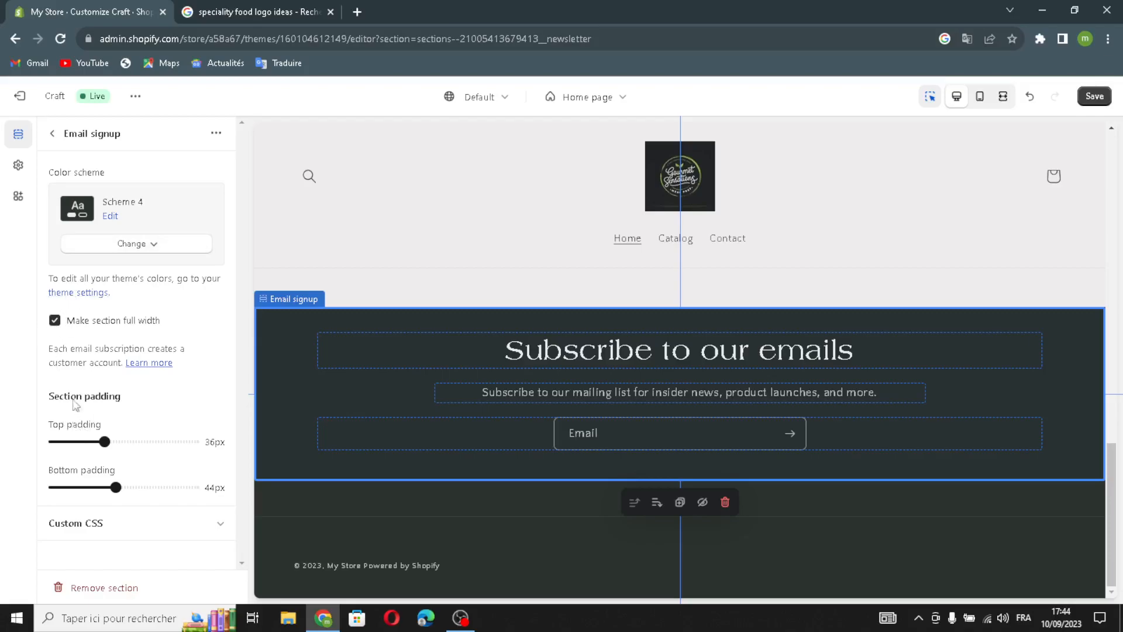
pyautogui.click(52, 138)
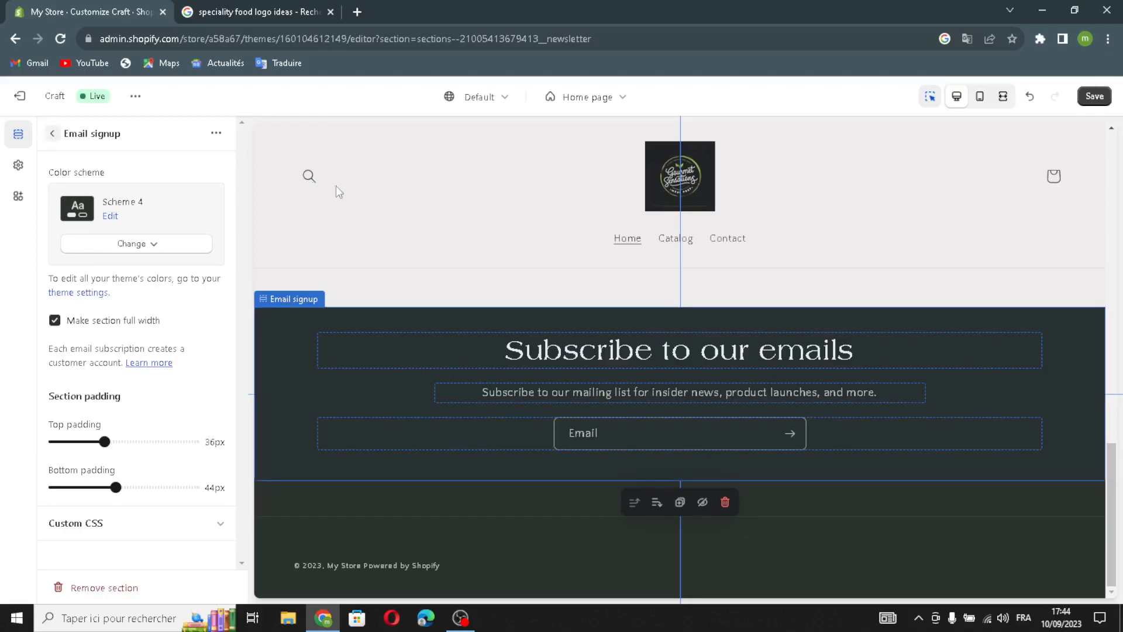
# Save the Craft theme customizations and exit the theme editor.
pyautogui.click(1094, 102)
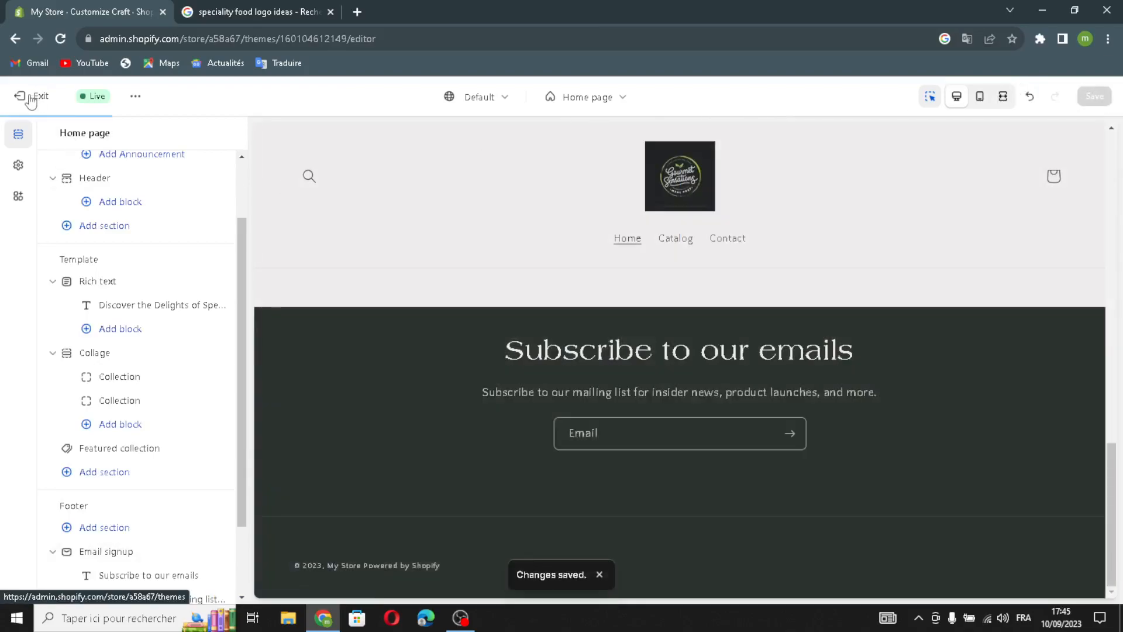
pyautogui.click(21, 103)
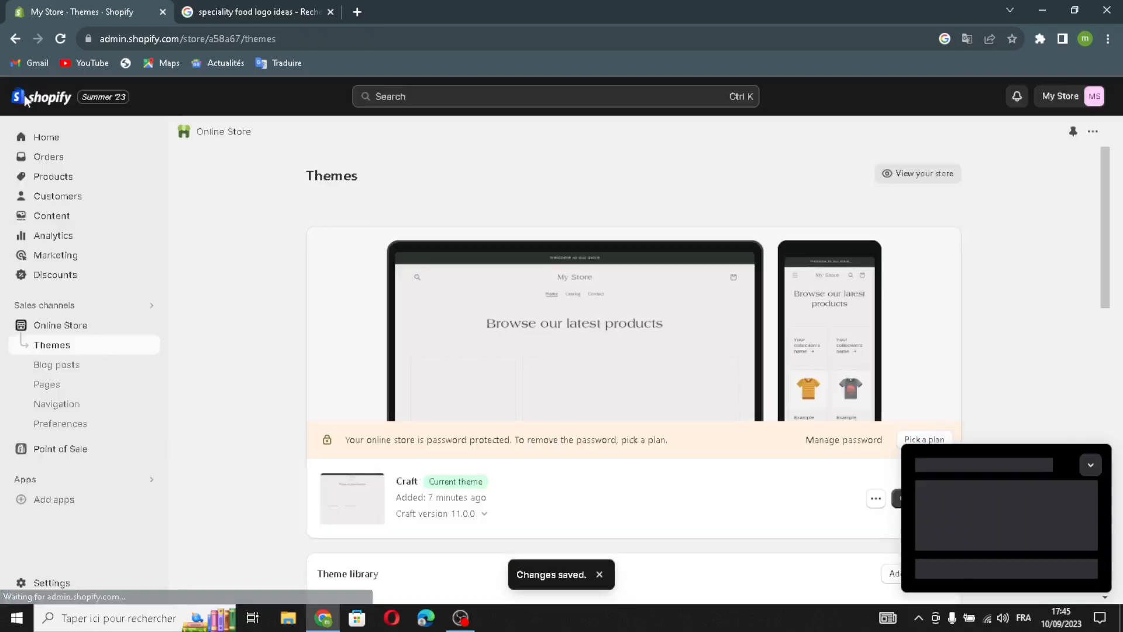
# Mark the "Add your first product" task as complete in the home page's setup guide and collapse the trial notice.
pyautogui.click(52, 141)
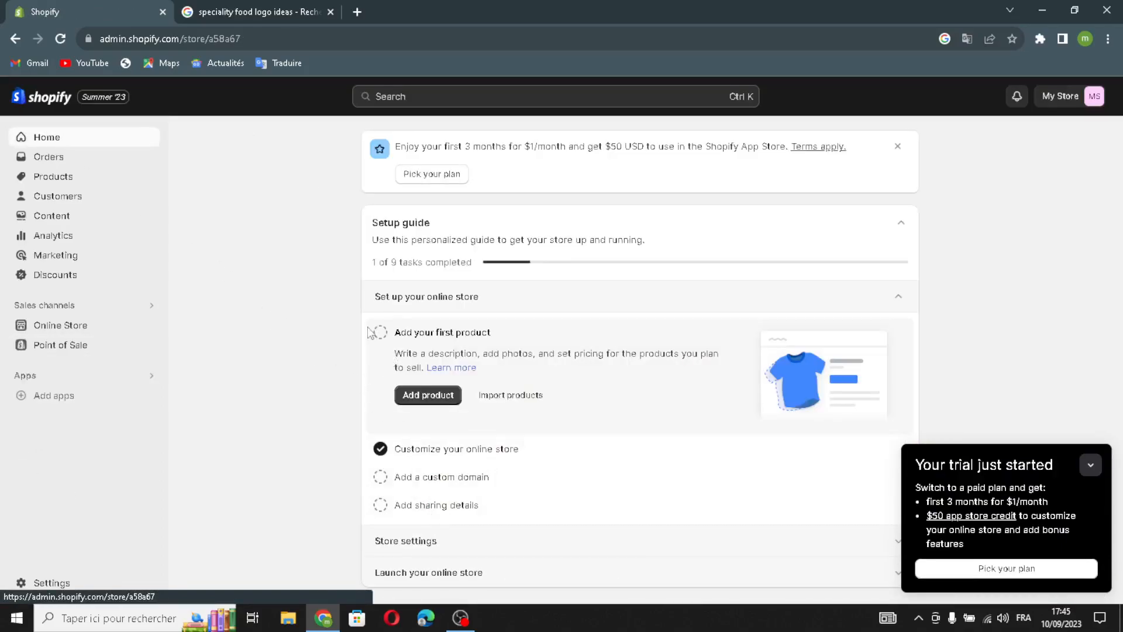
pyautogui.click(381, 332)
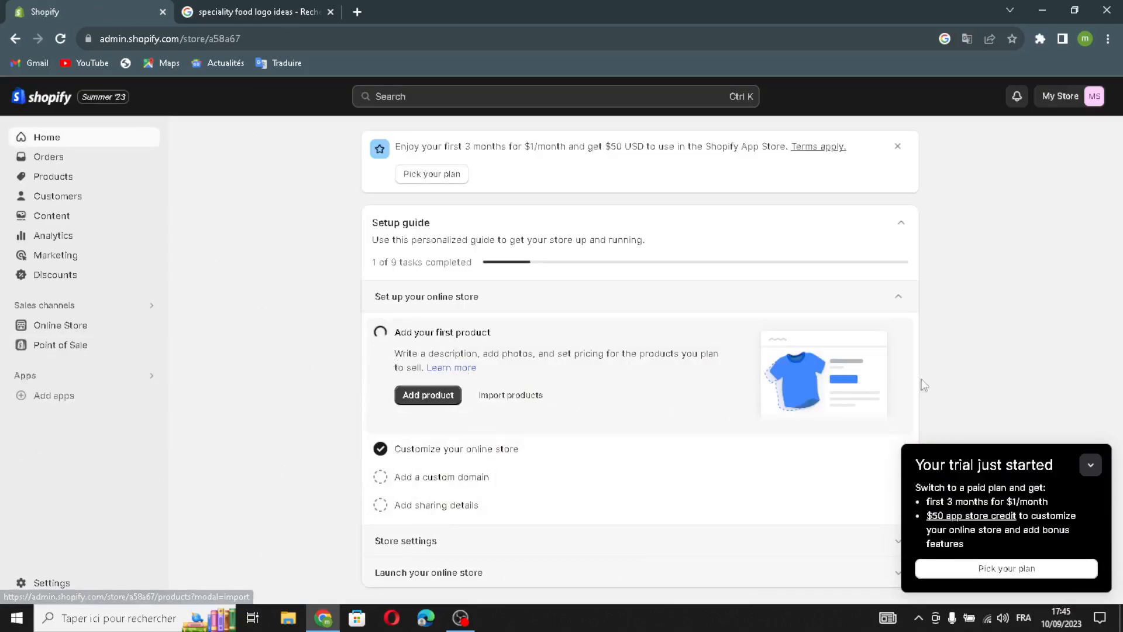
pyautogui.click(1091, 465)
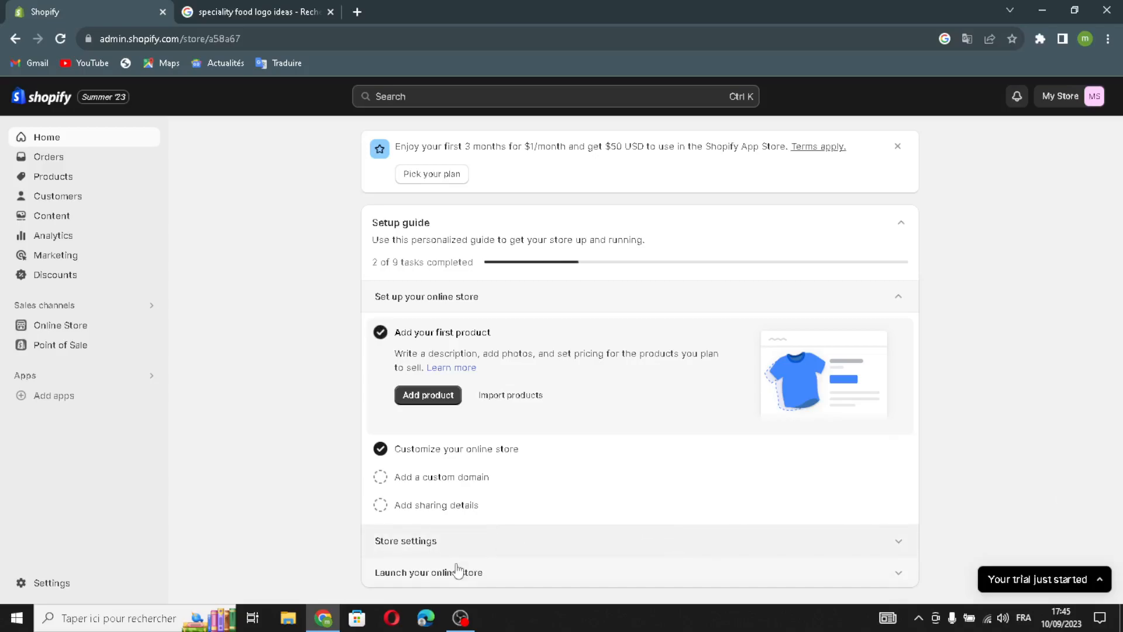
# Start the "Name your store" task from the setup guide's store settings and set the store name to DelishMart.
pyautogui.click(426, 544)
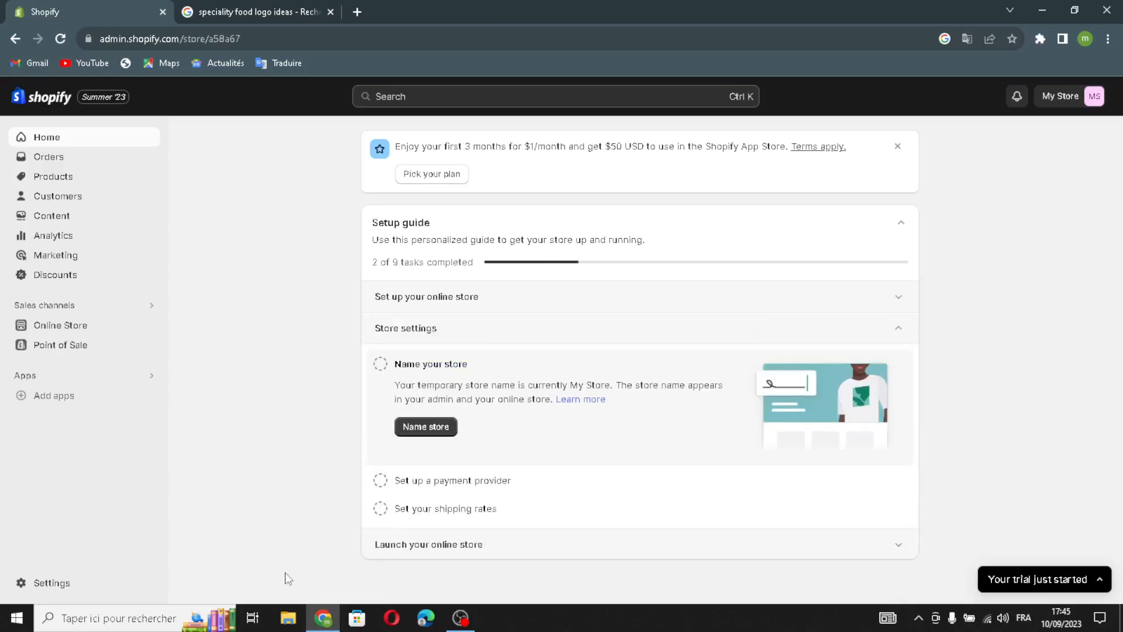
pyautogui.click(419, 433)
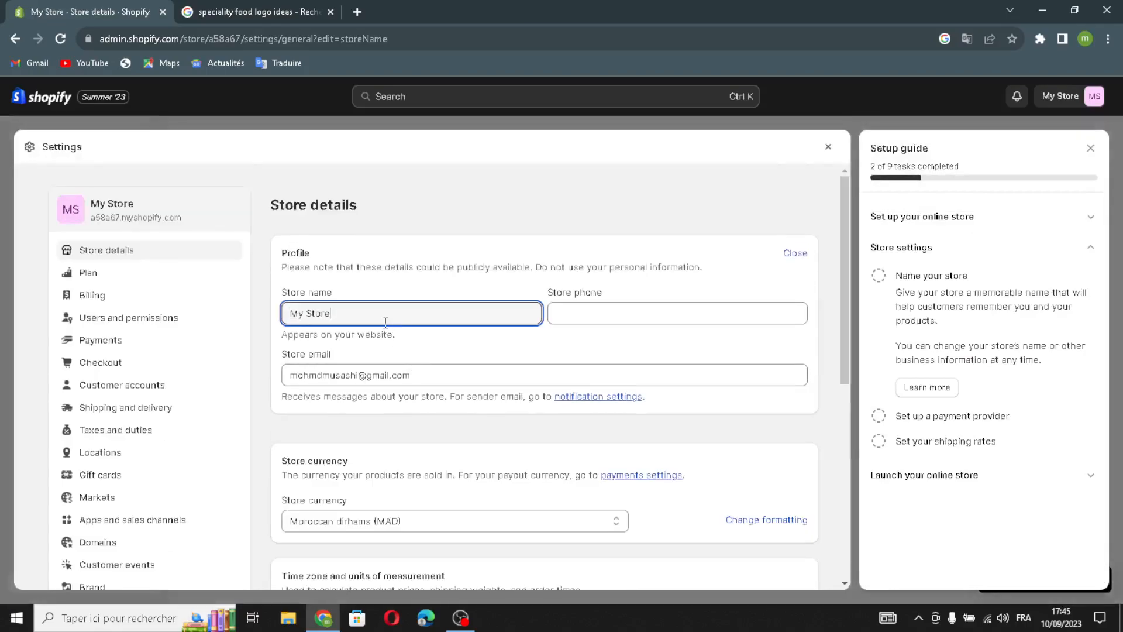
pyautogui.moveTo(367, 318); pyautogui.dragTo(185, 321)
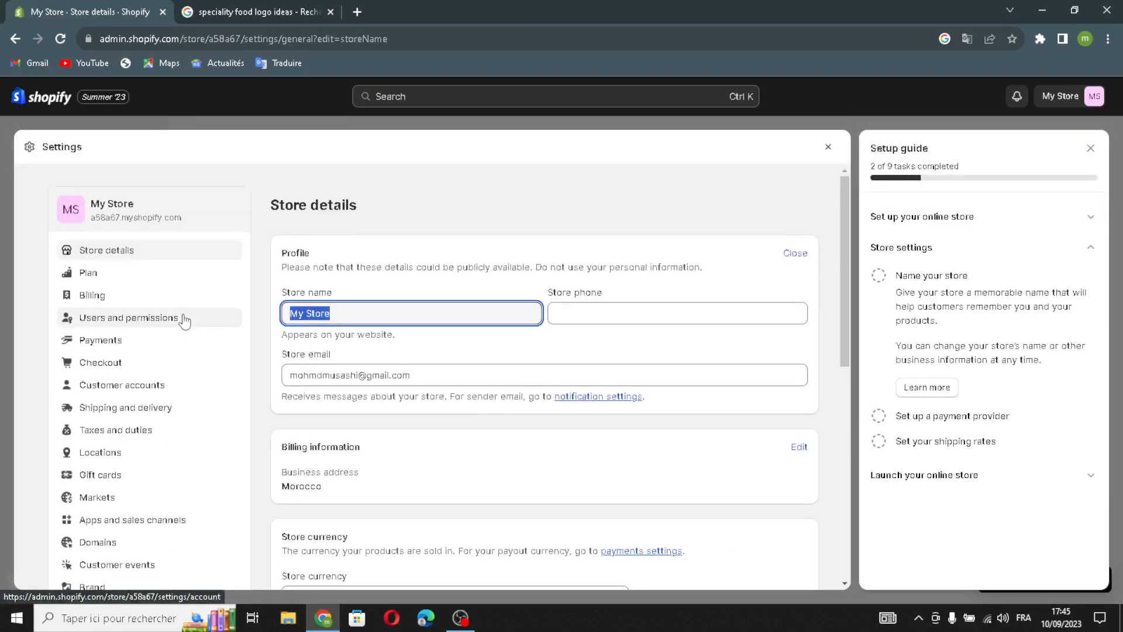
pyautogui.write('DelishMart')
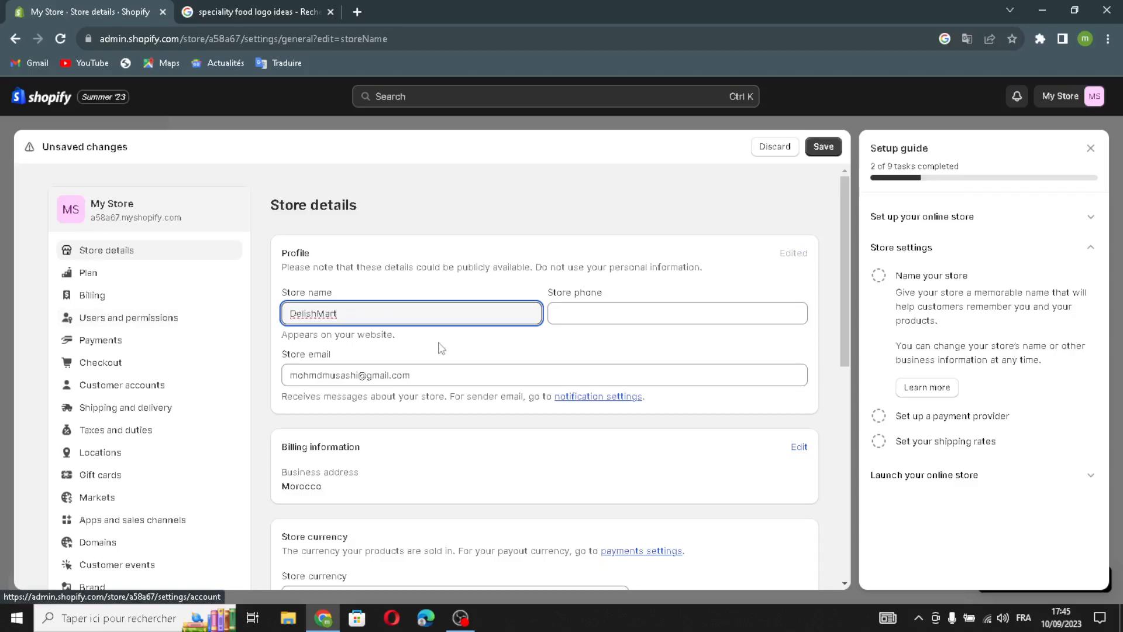
# Check the store phone and store email fields, and save the store details.
pyautogui.click(594, 311)
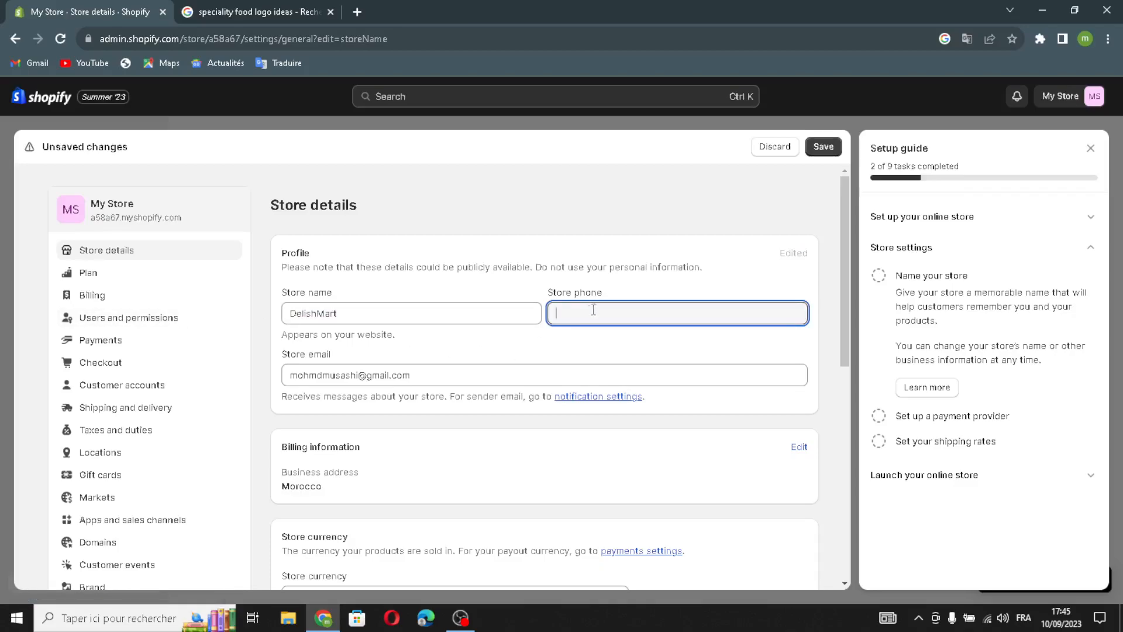
pyautogui.click(417, 375)
pyautogui.moveTo(416, 375); pyautogui.dragTo(289, 375)
pyautogui.click(418, 372)
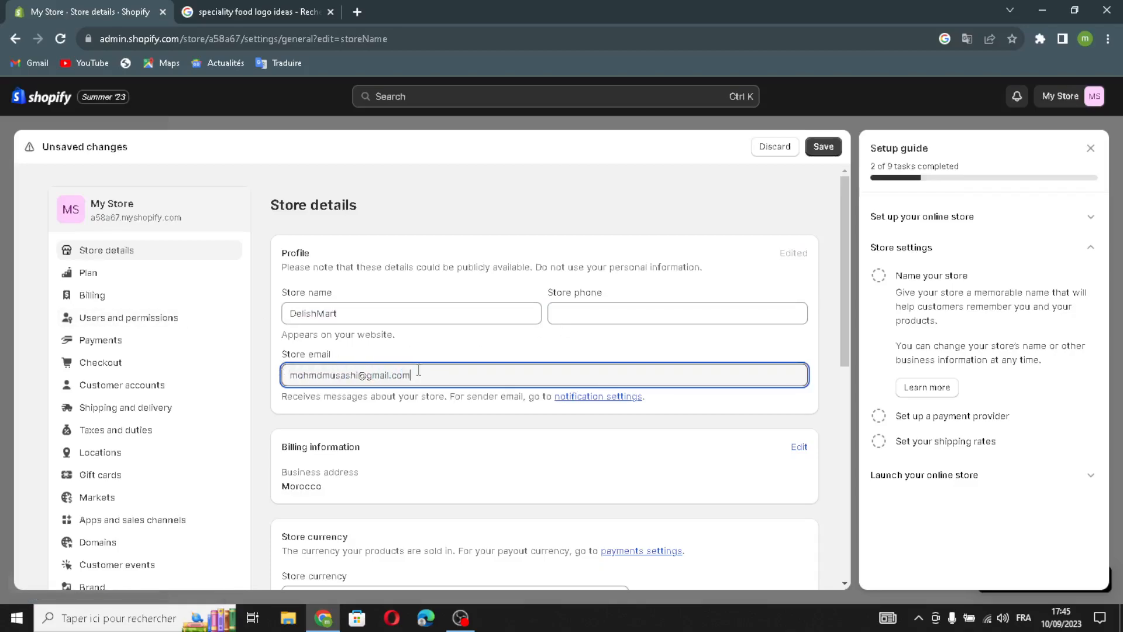
pyautogui.click(831, 147)
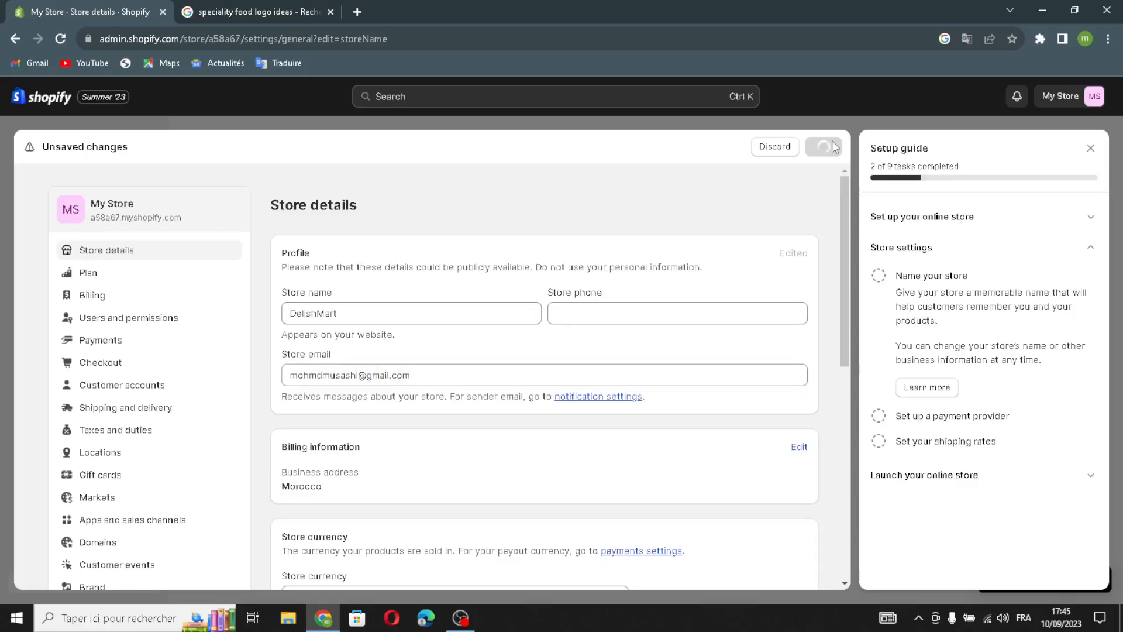
# Close the setup guide panel and the store settings, and expand the "Launch your online store" tasks on the home page.
pyautogui.click(1091, 147)
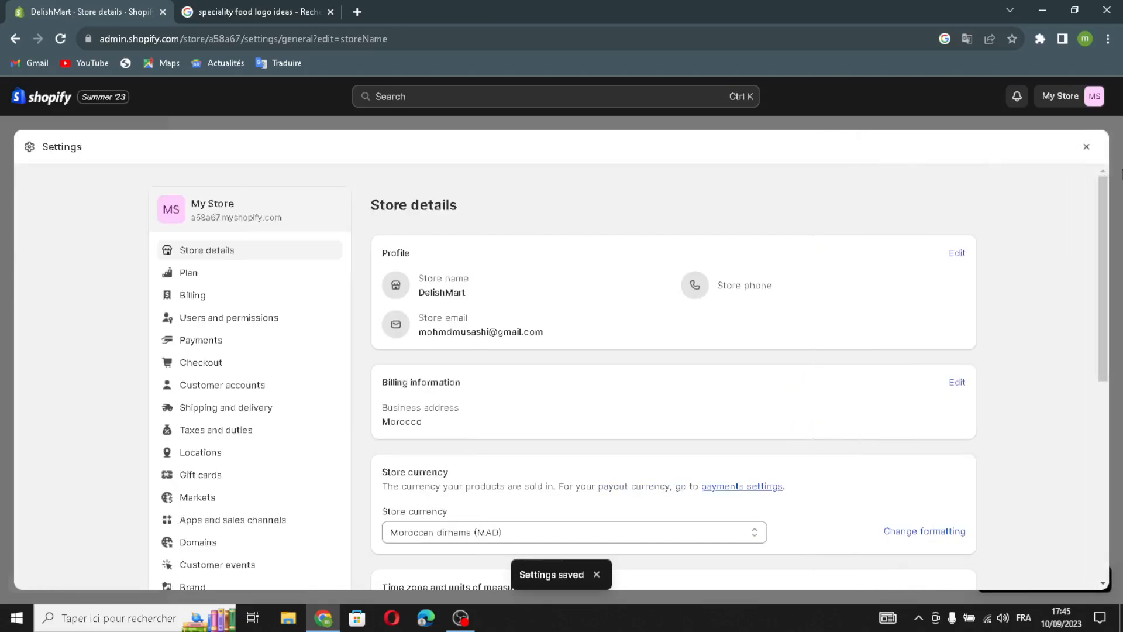
pyautogui.click(1090, 146)
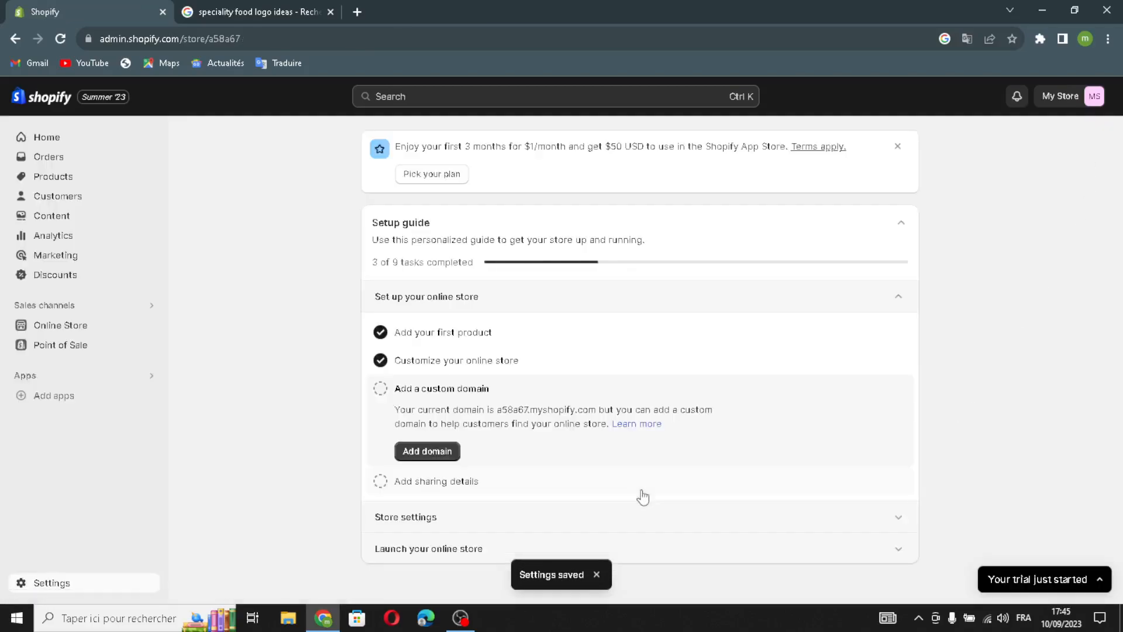
pyautogui.click(439, 572)
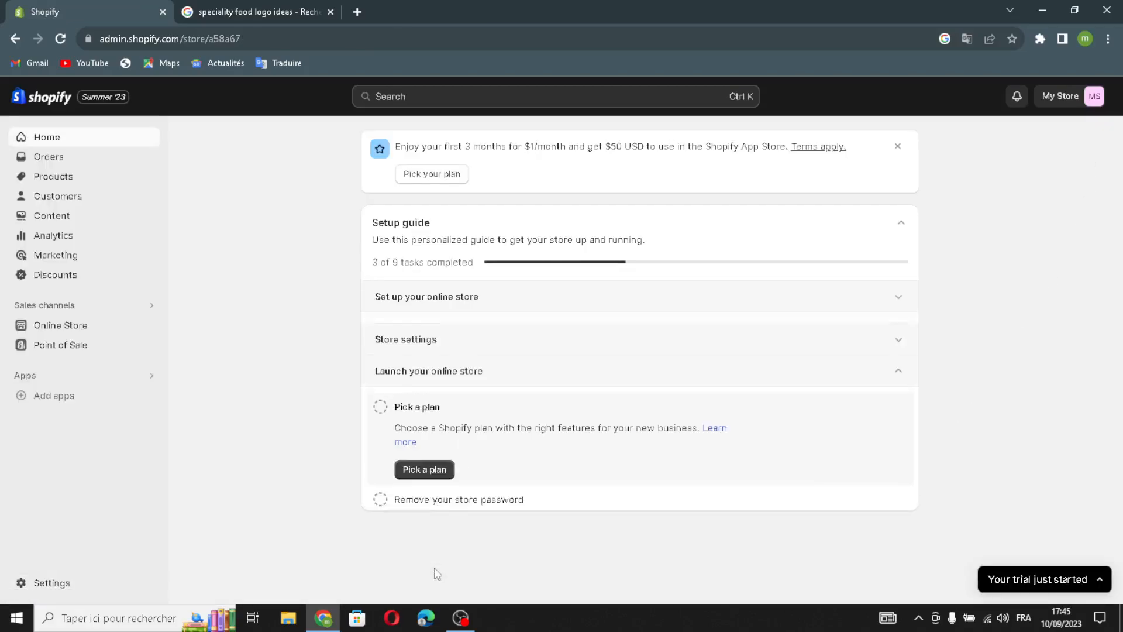